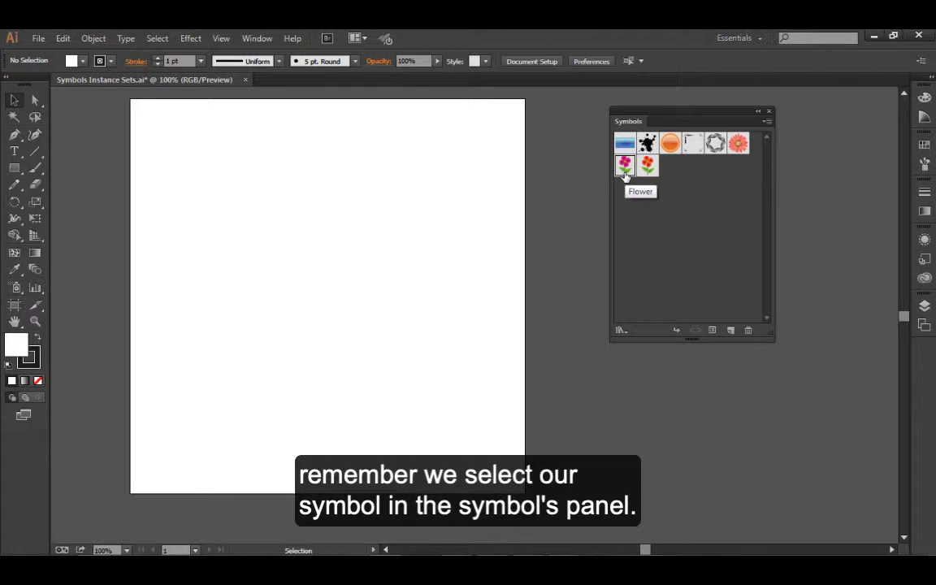
- Spray a cluster of the pink Flower symbol across the lower left of the artboard with the Symbol Sprayer, leaving it deselected
left_click(16, 287)
mouse_move(198, 355)
left_mouse_down()
mouse_move(209, 345)
mouse_move(340, 372)
mouse_move(339, 391)
left_mouse_up()
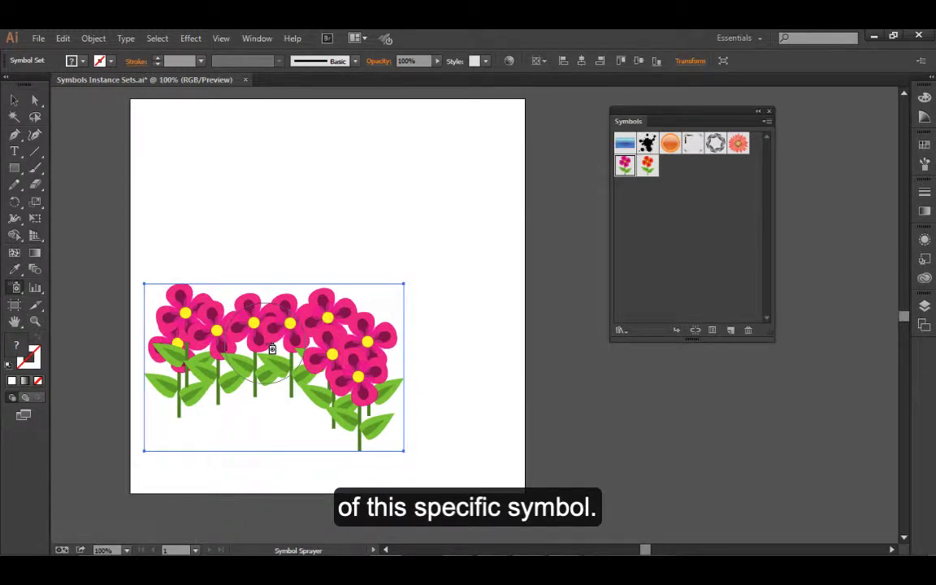
left_click(18, 104)
left_click(263, 202)
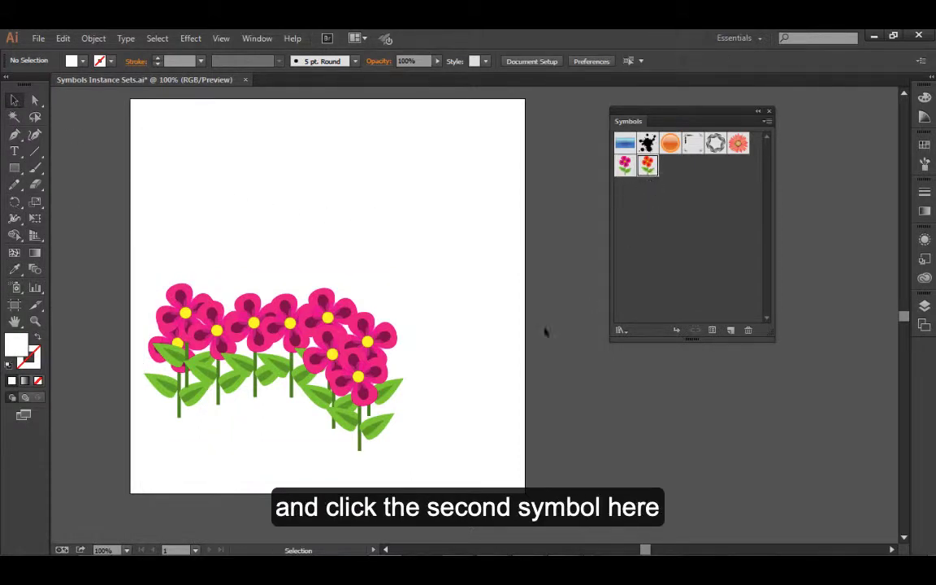
- Spray a separate tall set of the orange flower symbol along the artboard's right edge
left_click(16, 289)
left_click_drag(485, 302, 511, 426)
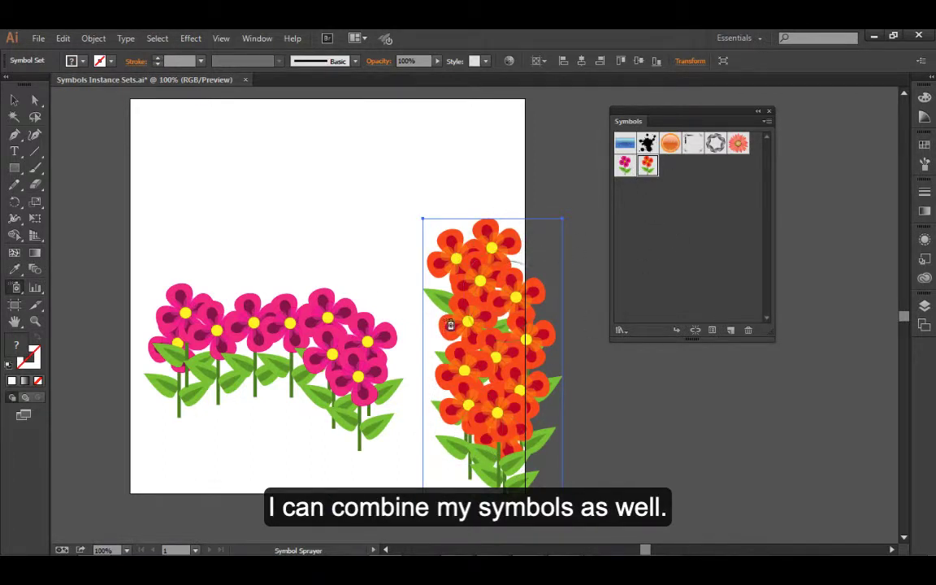
- Move the orange flower set inside the artboard and shift the pink set lower and left, leaving nothing selected
key("v")
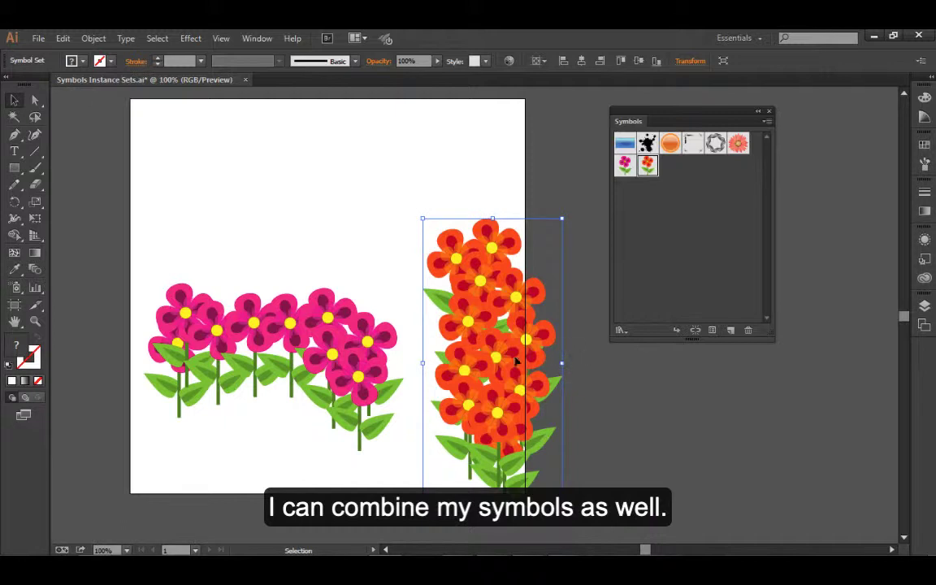
left_click_drag(497, 321, 454, 286)
left_click_drag(331, 347, 326, 371)
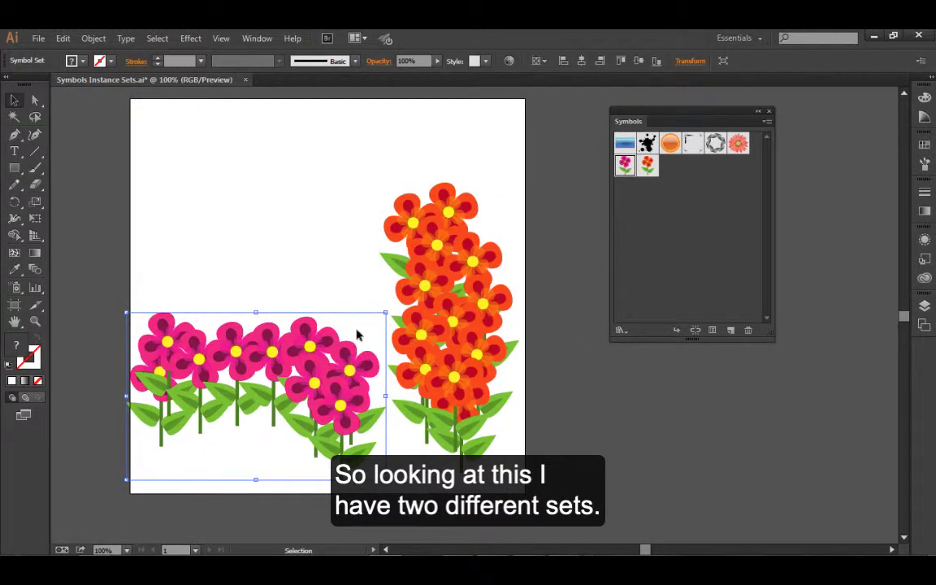
left_click(310, 234)
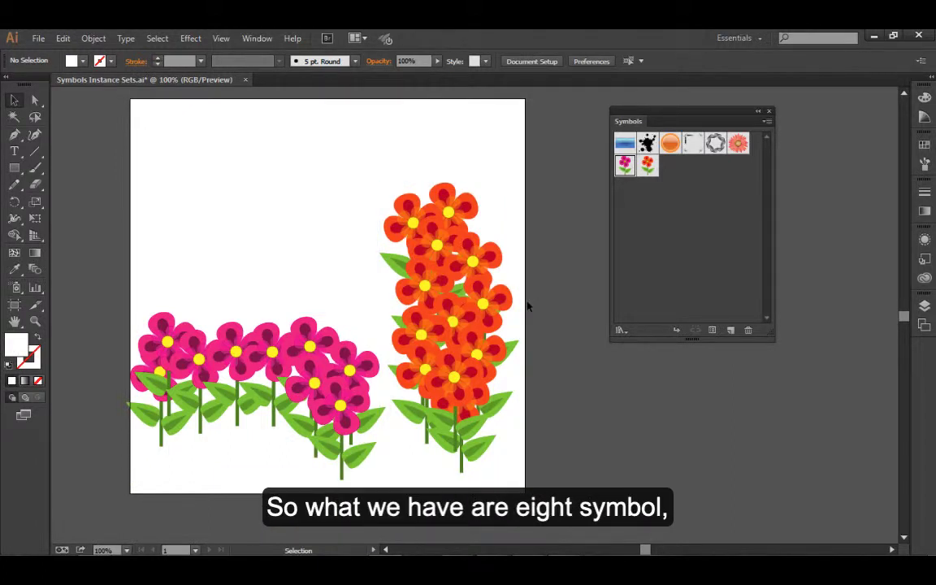
- Switch to the Symbol Shifter and tear the symbolism tools off as a floating group over the artboard's upper left
left_click(21, 294)
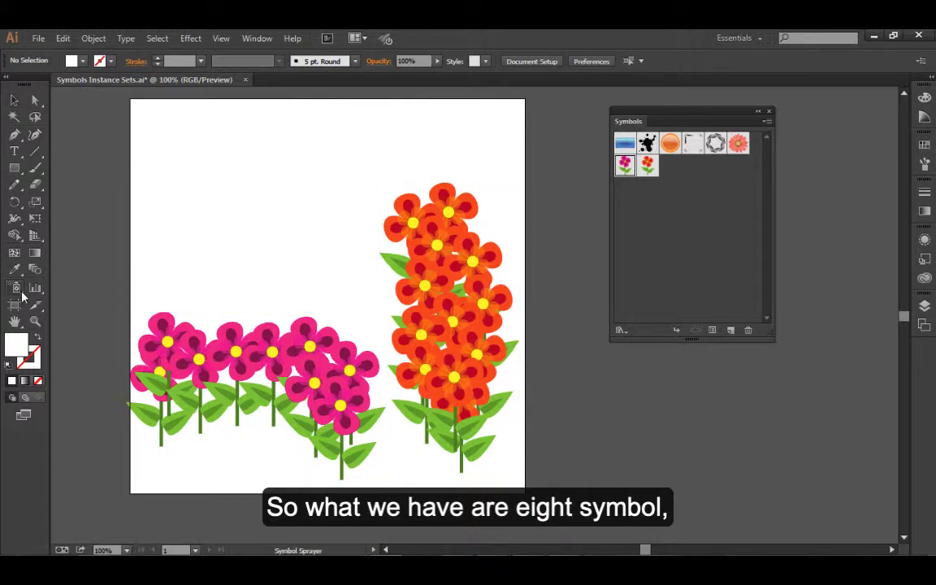
left_click(21, 294)
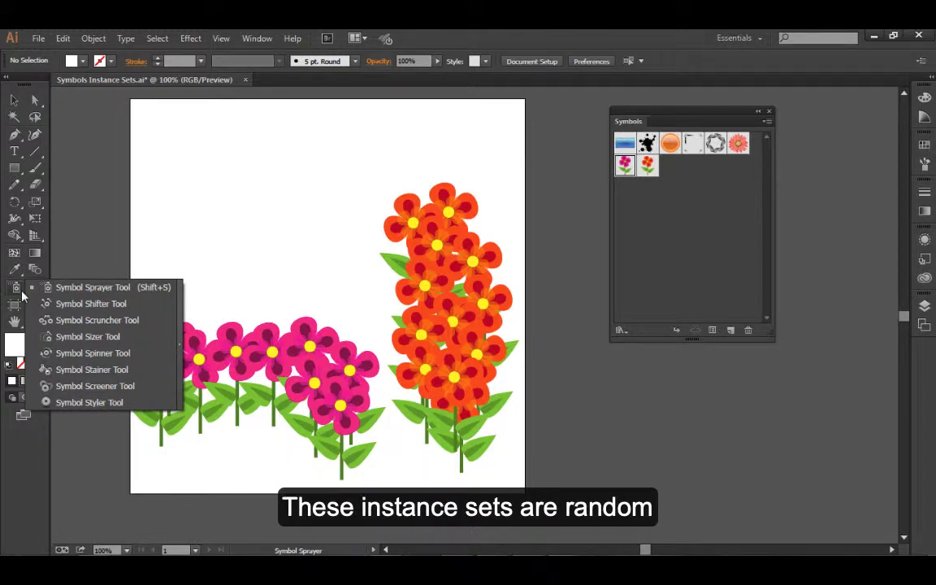
left_click(89, 312)
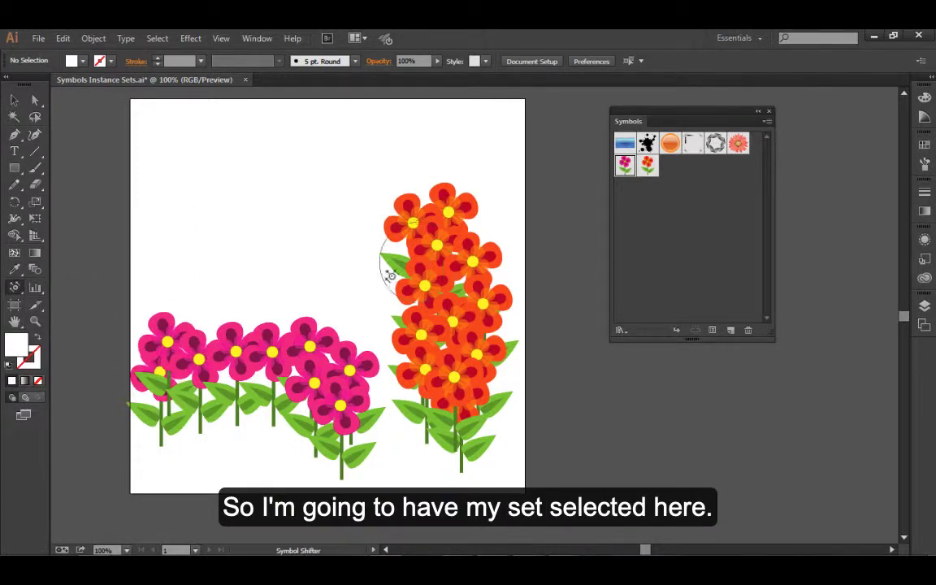
left_click_drag(14, 287, 178, 329)
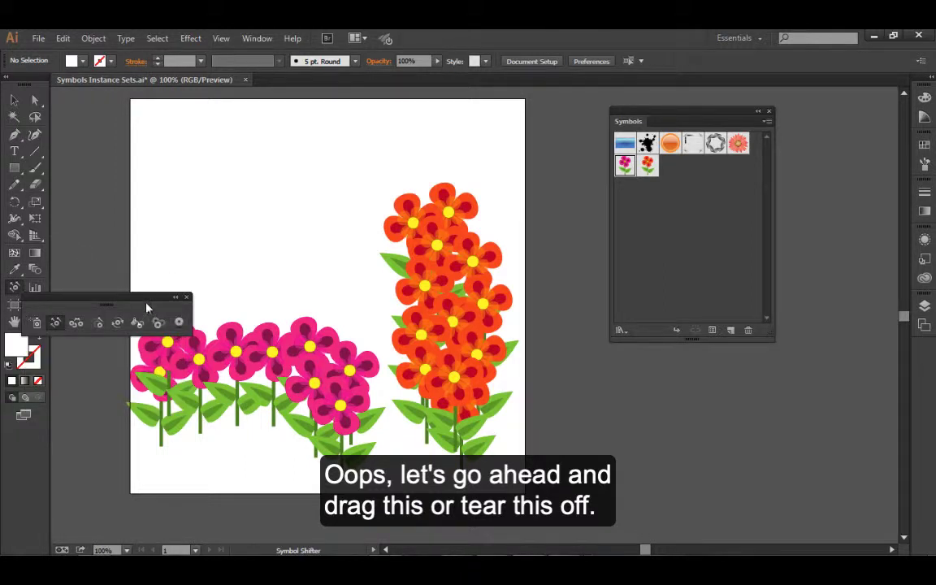
left_click_drag(149, 296, 203, 137)
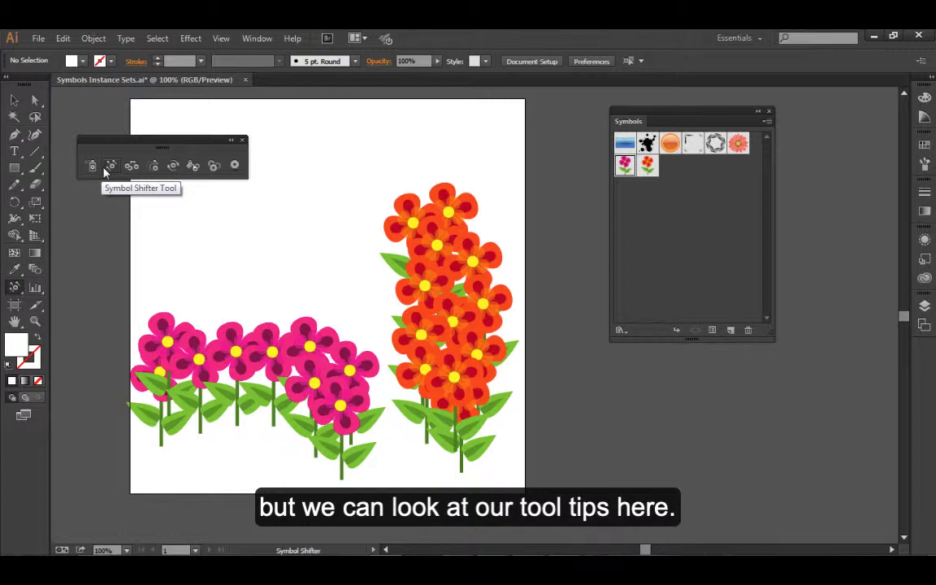
- Select the orange flower set and enlarge it up and to the left to nearly the artboard's full height
left_click(14, 99)
left_click(415, 298)
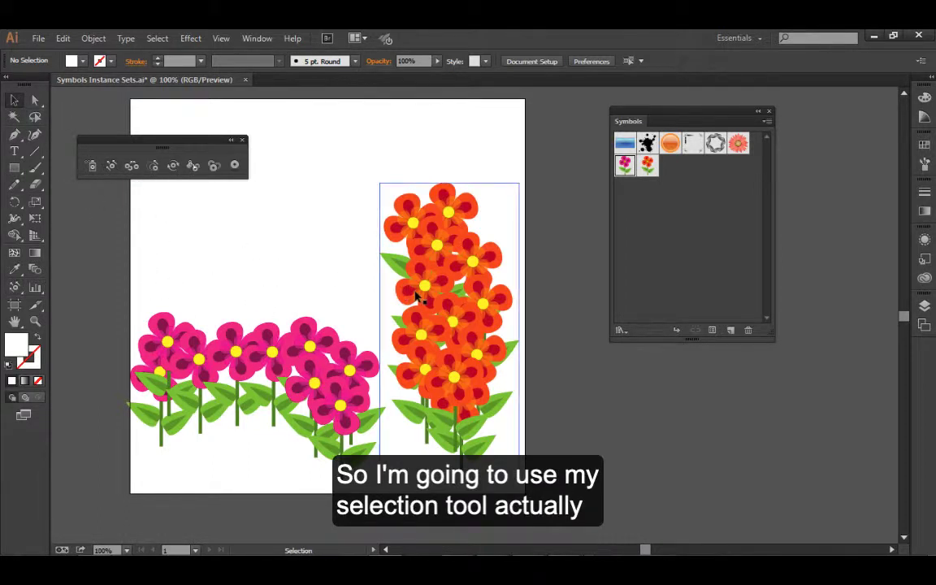
left_click(416, 297)
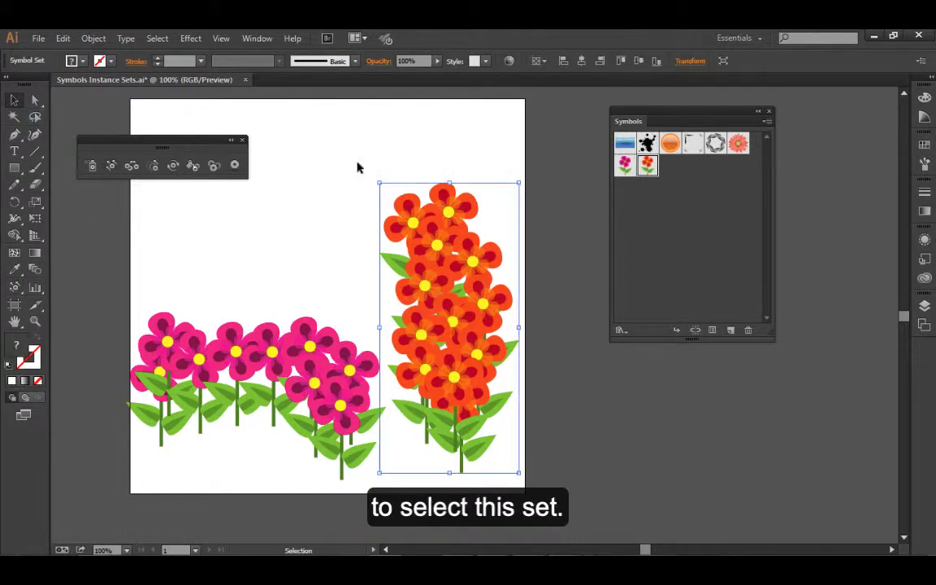
left_click_drag(379, 184, 332, 109)
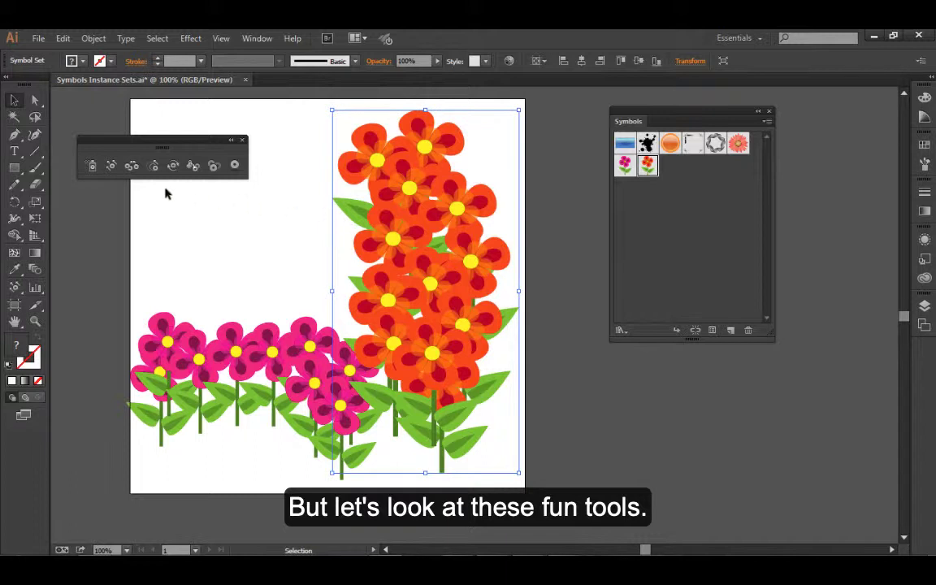
- Shift flowers around within the orange set using the Symbol Shifter, from its lower part up to its top
left_click(109, 166)
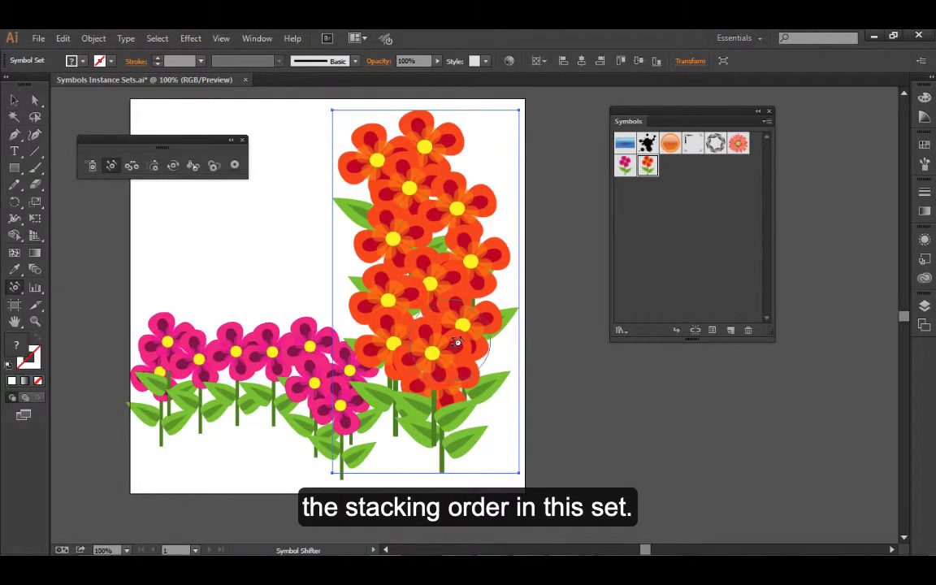
mouse_move(410, 321)
left_mouse_down()
mouse_move(431, 358)
mouse_move(464, 366)
mouse_move(500, 325)
mouse_move(480, 382)
mouse_move(502, 341)
left_mouse_up()
mouse_move(386, 280)
left_mouse_down()
mouse_move(345, 267)
mouse_move(353, 213)
mouse_move(377, 239)
mouse_move(349, 240)
mouse_move(416, 227)
mouse_move(403, 246)
left_mouse_up()
mouse_move(378, 153)
left_mouse_down()
mouse_move(336, 156)
mouse_move(321, 143)
mouse_move(353, 169)
mouse_move(382, 174)
mouse_move(341, 156)
mouse_move(394, 173)
mouse_move(452, 162)
mouse_move(515, 168)
left_mouse_up()
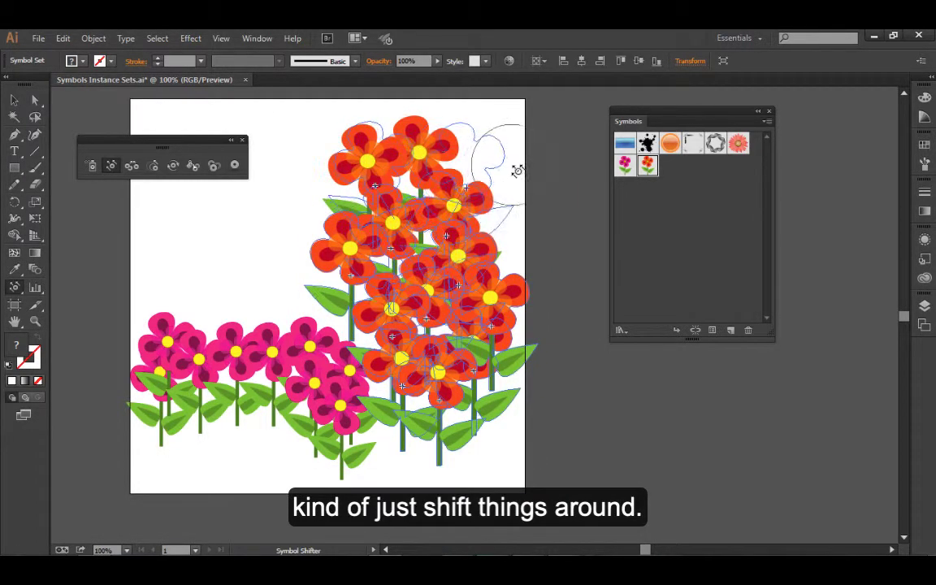
left_click_drag(487, 220, 480, 237)
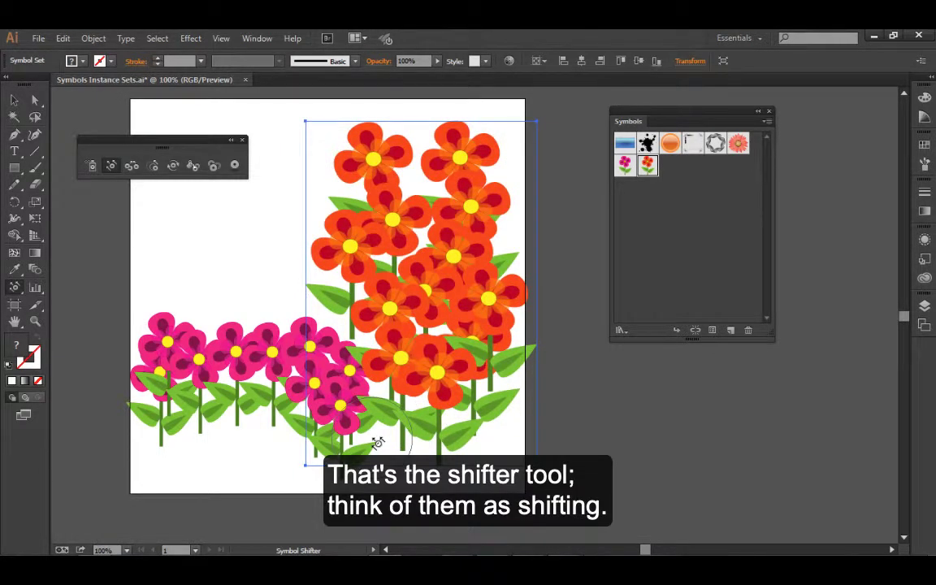
- Pull the orange flower instances closer together with the Symbol Scruncher
left_click(131, 167)
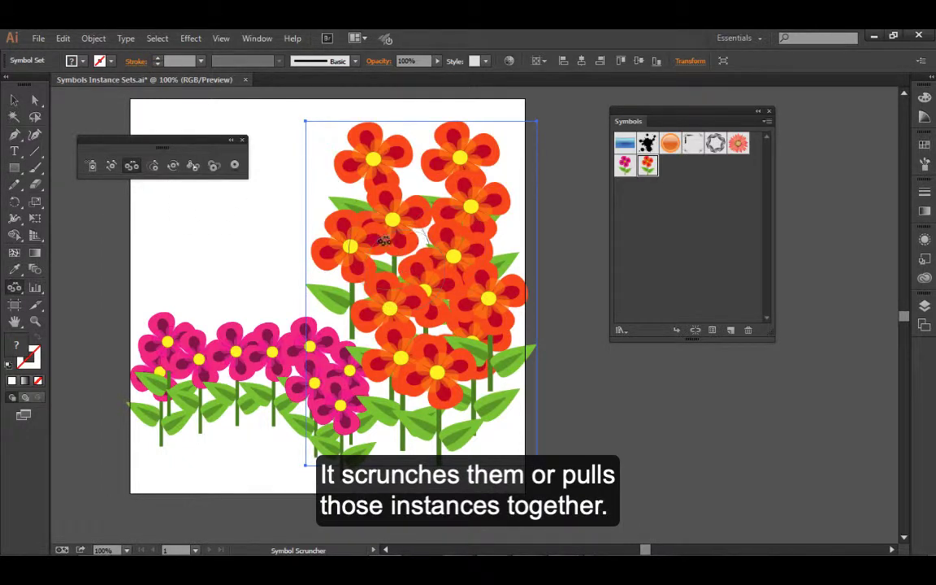
left_click_drag(376, 180, 434, 203)
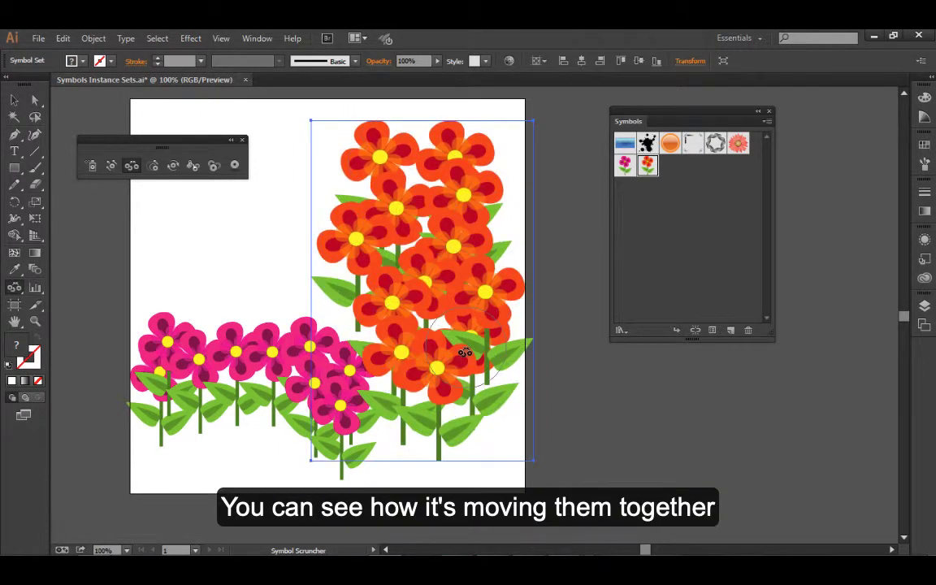
left_click_drag(461, 337, 460, 333)
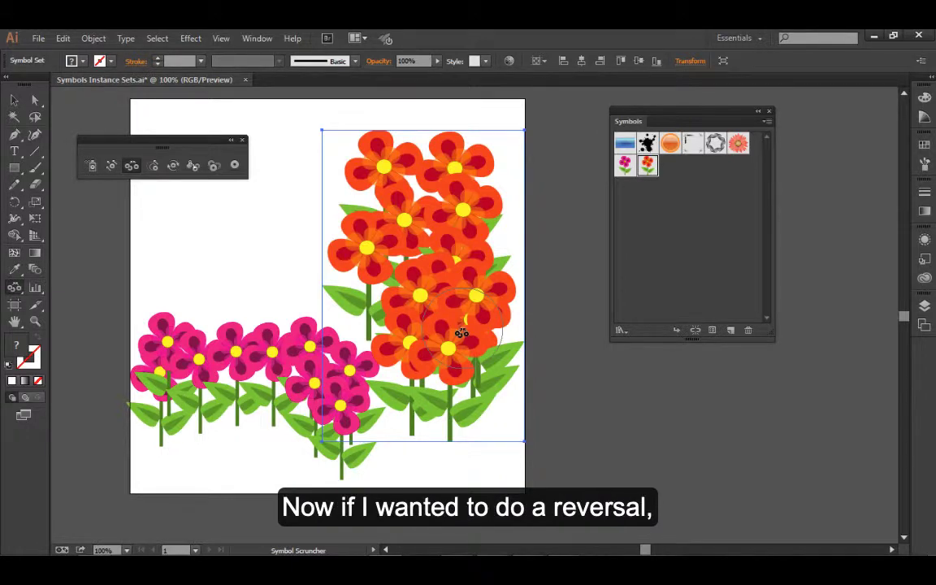
- Spread the orange flowers apart by reversing the Symbol Scruncher, and draw them back together over the artboard
left_click_drag(462, 328, 403, 321)
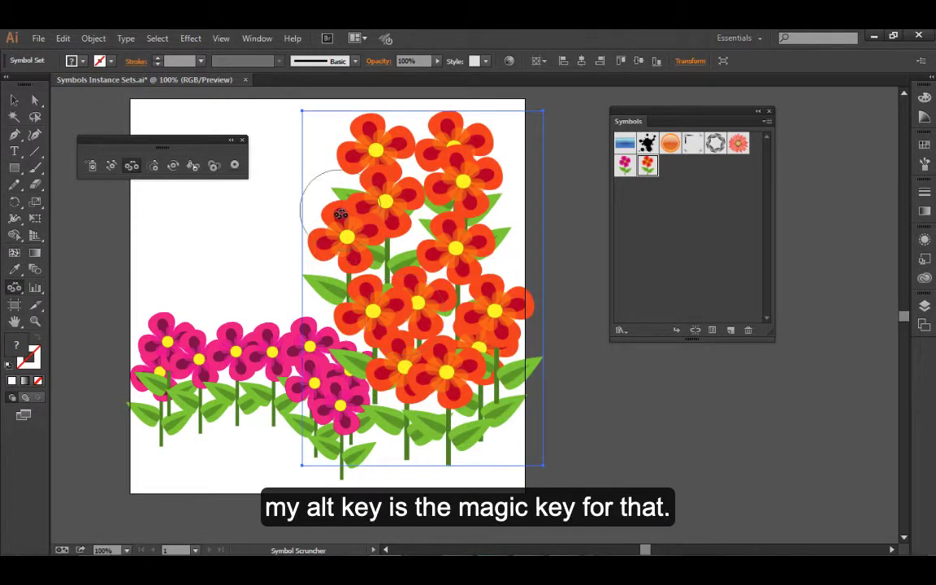
mouse_move(334, 201)
left_mouse_down()
mouse_move(357, 224)
mouse_move(335, 273)
mouse_move(359, 284)
left_mouse_up()
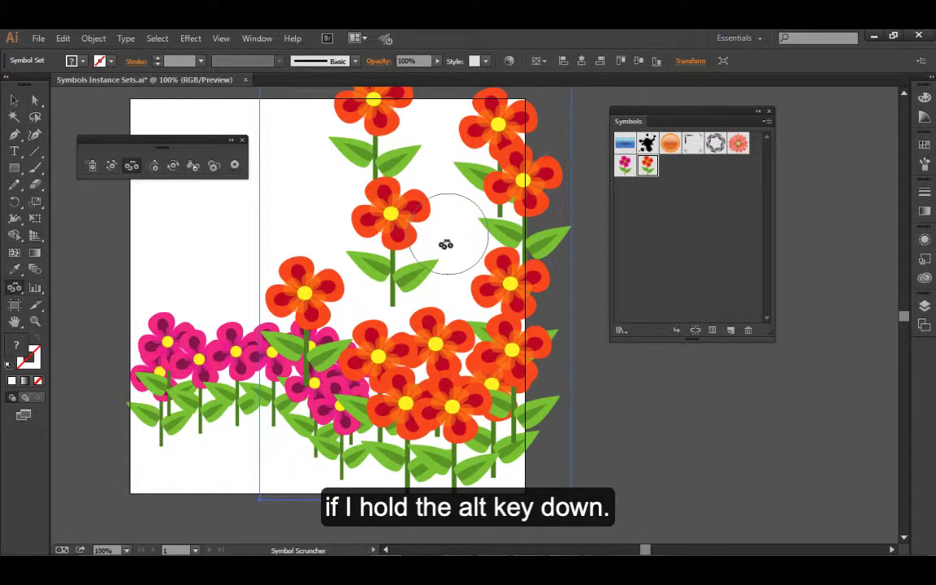
mouse_move(451, 261)
left_mouse_down()
mouse_move(453, 303)
mouse_move(474, 302)
mouse_move(497, 216)
mouse_move(461, 243)
mouse_move(438, 276)
mouse_move(442, 285)
mouse_move(403, 263)
mouse_move(411, 280)
mouse_move(411, 251)
mouse_move(402, 253)
mouse_move(457, 415)
left_mouse_up()
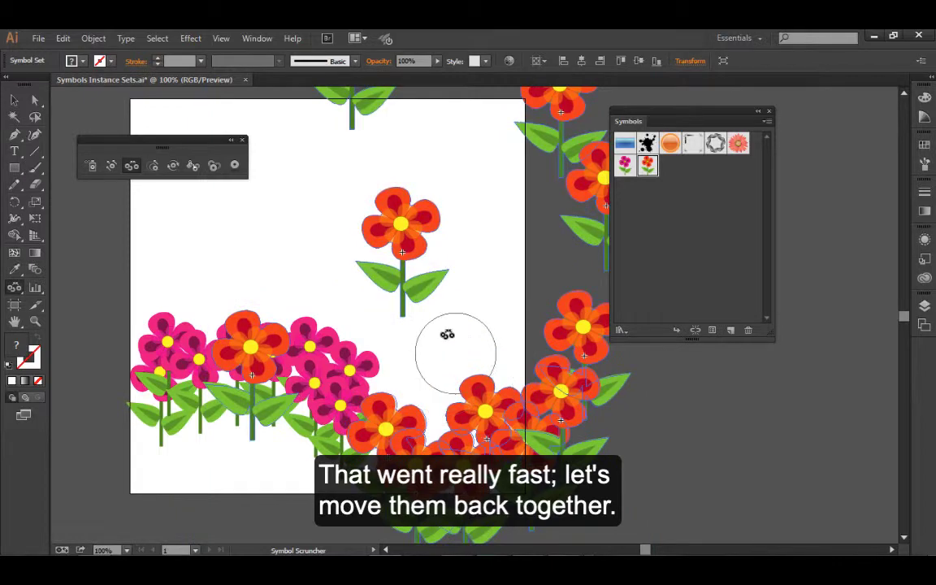
left_click_drag(447, 334, 420, 273)
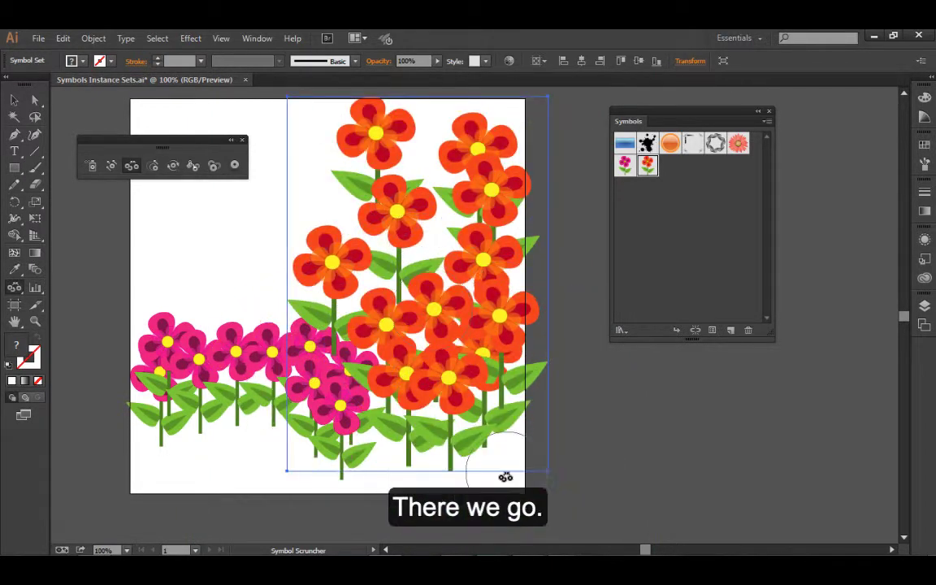
- Enlarge the upper-middle flower and some lower flowers of the orange set with the Symbol Sizer
left_click(156, 166)
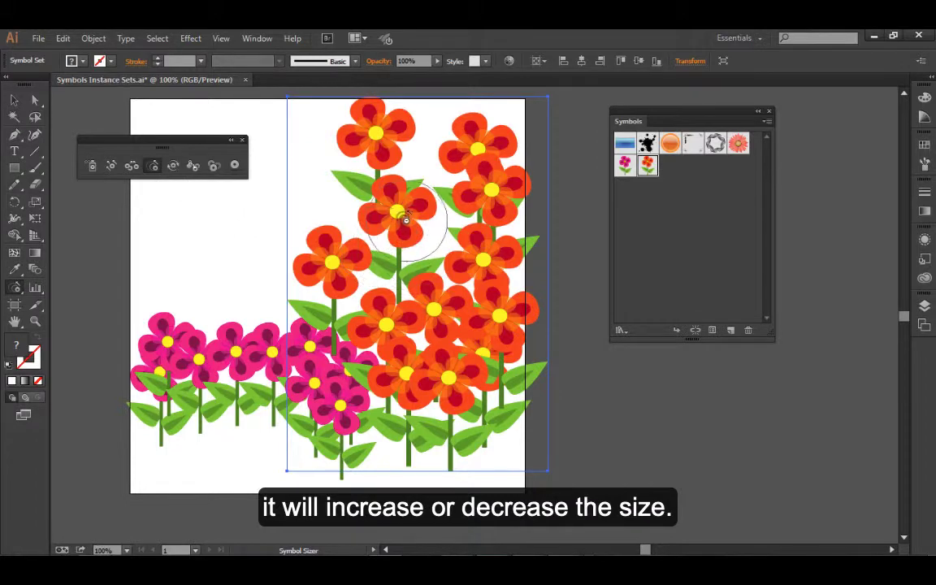
mouse_move(395, 218)
left_mouse_down()
mouse_move(411, 297)
mouse_move(468, 391)
mouse_move(476, 435)
mouse_move(406, 402)
mouse_move(379, 338)
mouse_move(380, 449)
left_mouse_up()
left_click(530, 192)
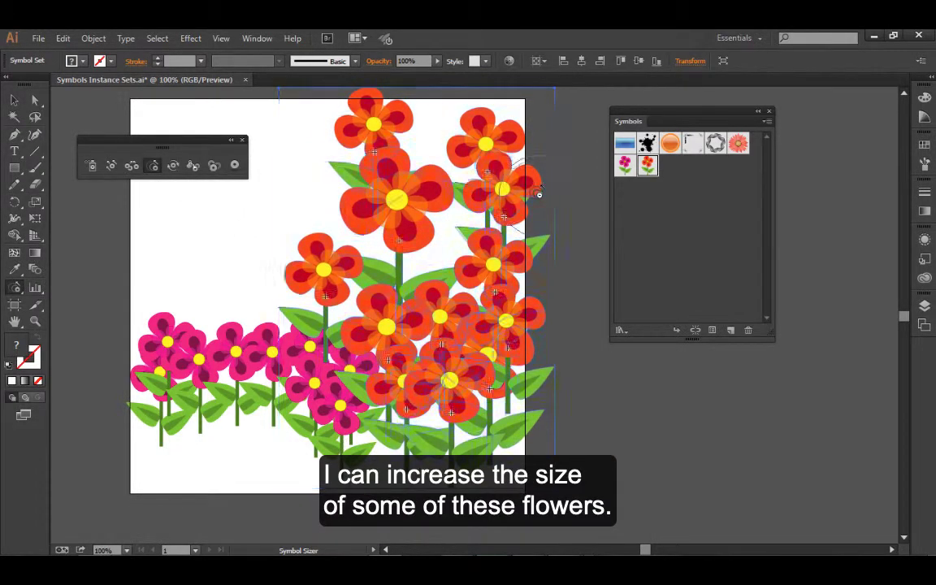
- Shrink several outer flowers of the orange set for contrast and make the front lower flower much bigger
mouse_move(491, 174)
left_mouse_down()
mouse_move(503, 327)
mouse_move(324, 271)
left_mouse_up()
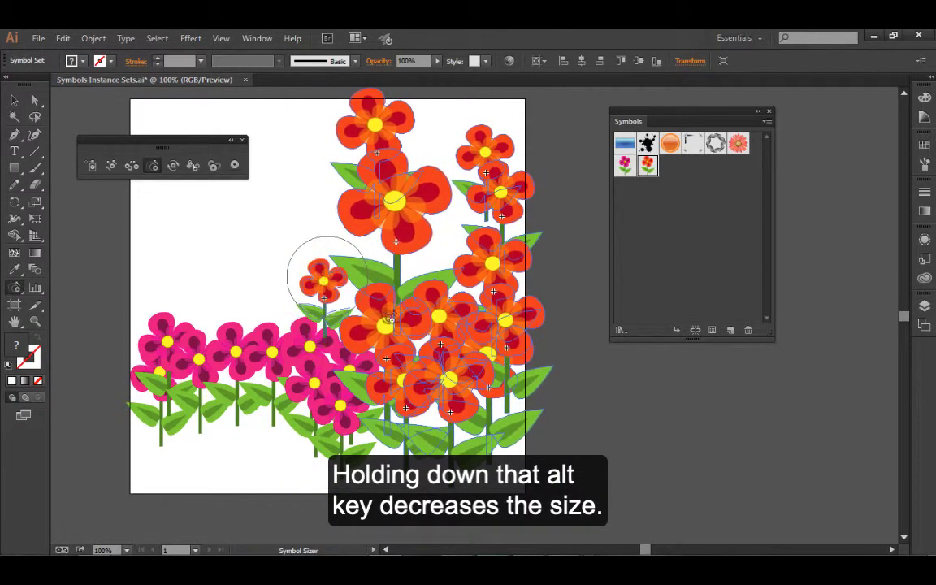
mouse_move(483, 262)
left_mouse_down()
mouse_move(482, 418)
mouse_move(508, 393)
mouse_move(510, 425)
mouse_move(509, 415)
mouse_move(390, 422)
left_mouse_up()
left_click_drag(390, 383, 399, 382)
left_click_drag(399, 126, 402, 128)
left_click_drag(480, 154, 479, 150)
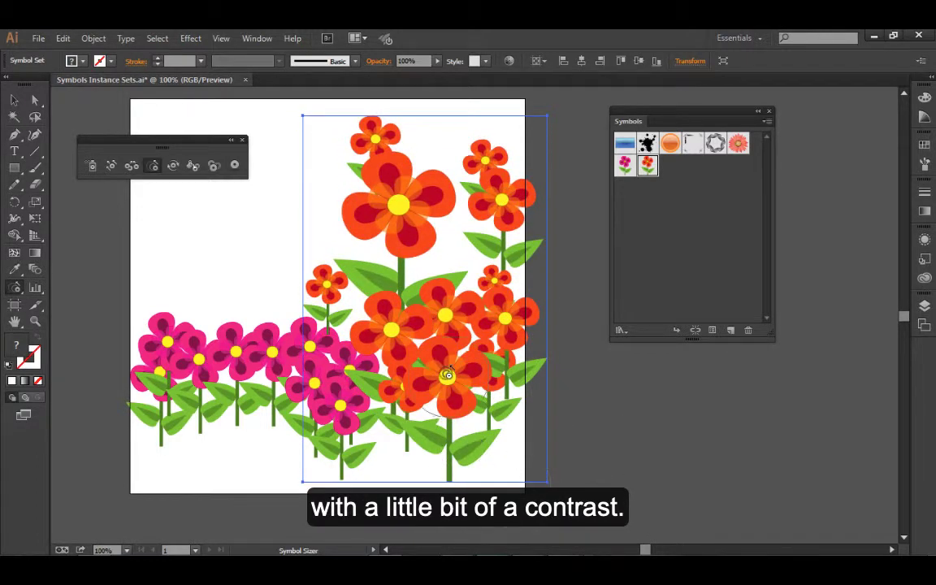
left_click_drag(445, 376, 445, 372)
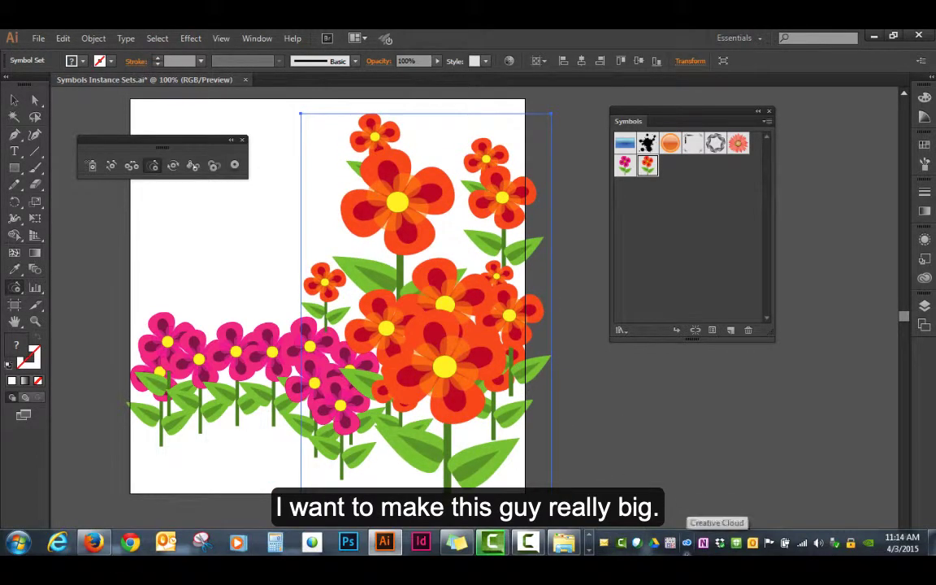
- Rotate flowers throughout the orange set in varied directions with the Symbol Spinner
left_click(176, 172)
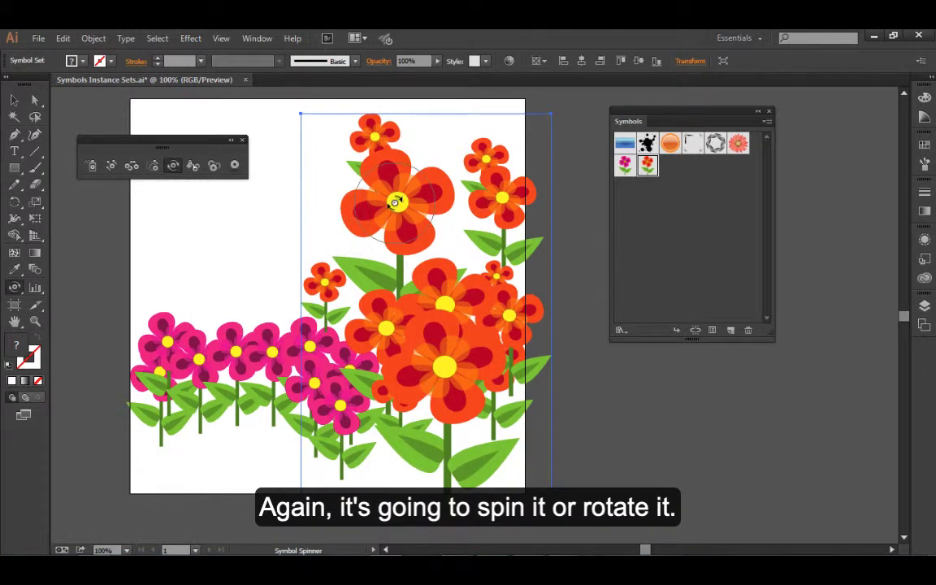
mouse_move(397, 202)
left_mouse_down()
mouse_move(325, 195)
mouse_move(403, 207)
mouse_move(347, 201)
left_mouse_up()
mouse_move(445, 328)
left_mouse_down()
mouse_move(439, 307)
mouse_move(496, 336)
mouse_move(471, 317)
mouse_move(476, 266)
mouse_move(507, 311)
left_mouse_up()
left_click_drag(490, 197, 433, 173)
mouse_move(369, 315)
left_mouse_down()
mouse_move(355, 321)
mouse_move(323, 281)
mouse_move(297, 280)
mouse_move(286, 294)
mouse_move(315, 272)
mouse_move(349, 276)
mouse_move(335, 256)
left_mouse_up()
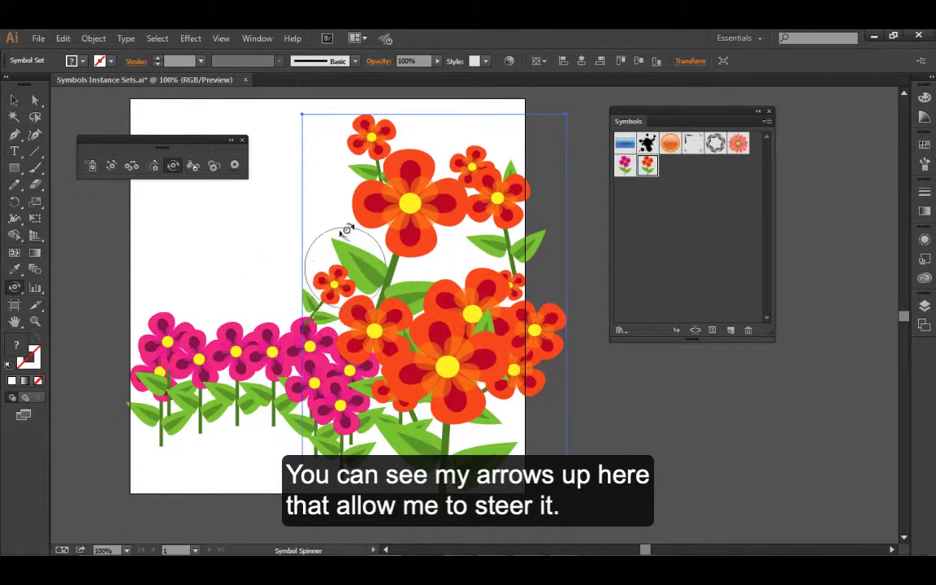
mouse_move(376, 130)
left_mouse_down()
mouse_move(351, 136)
mouse_move(363, 130)
mouse_move(359, 147)
left_mouse_up()
mouse_move(458, 362)
left_mouse_down()
mouse_move(477, 346)
mouse_move(457, 334)
mouse_move(445, 350)
mouse_move(517, 354)
mouse_move(530, 381)
mouse_move(526, 369)
mouse_move(520, 381)
left_mouse_up()
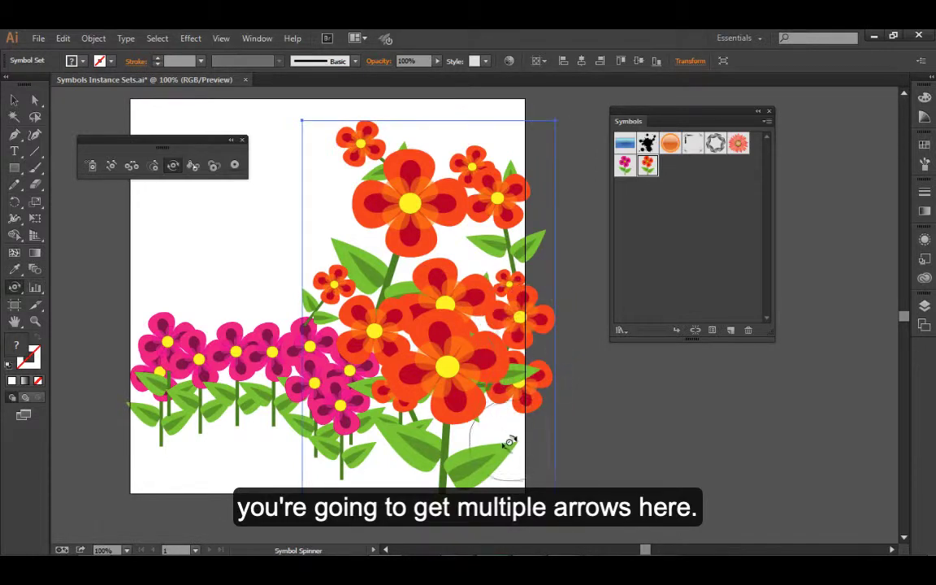
- Set the fill to dark blue and stain the large front and centre flowers of the orange set with the Symbol Stainer
left_click(194, 170)
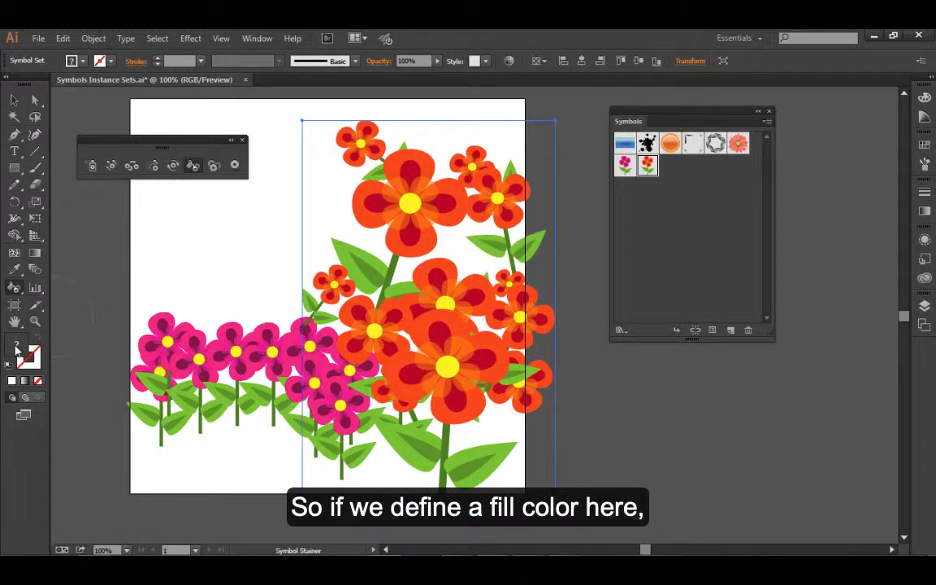
left_click(72, 60)
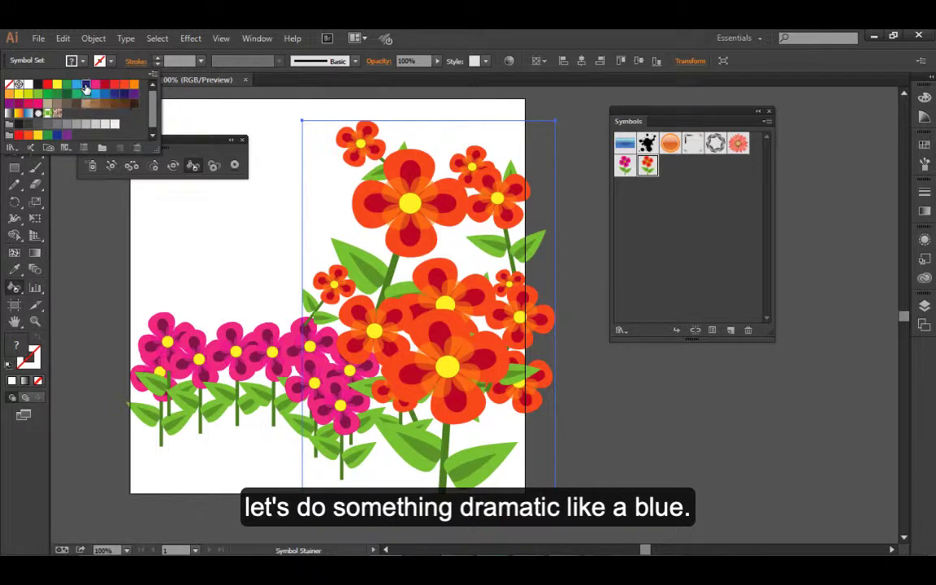
left_click(85, 83)
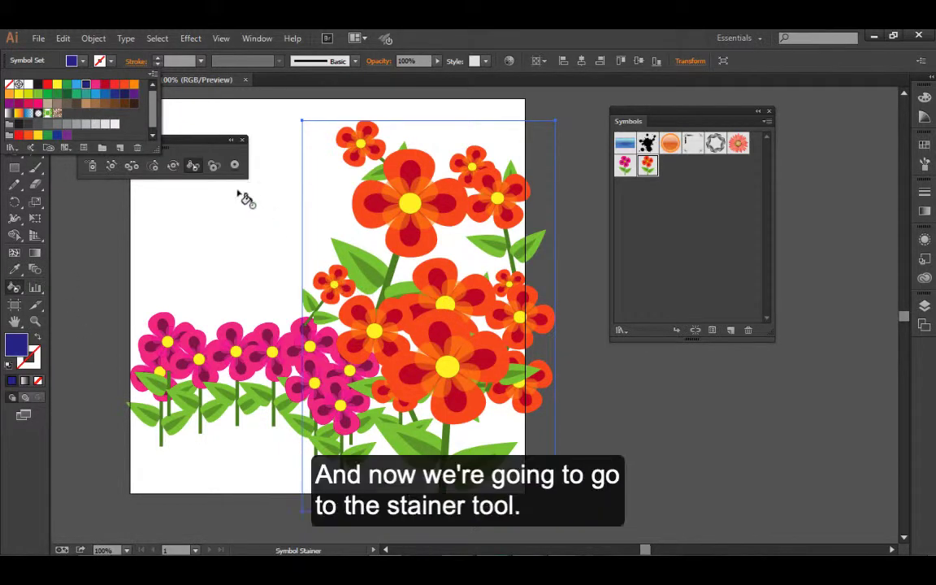
left_click(192, 165)
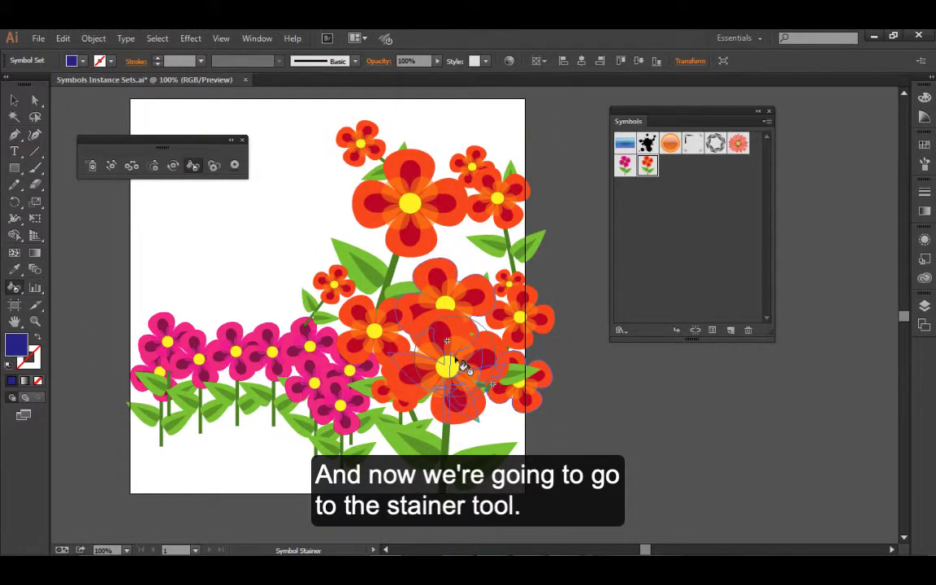
mouse_move(418, 329)
left_mouse_down()
mouse_move(458, 410)
mouse_move(434, 426)
left_mouse_up()
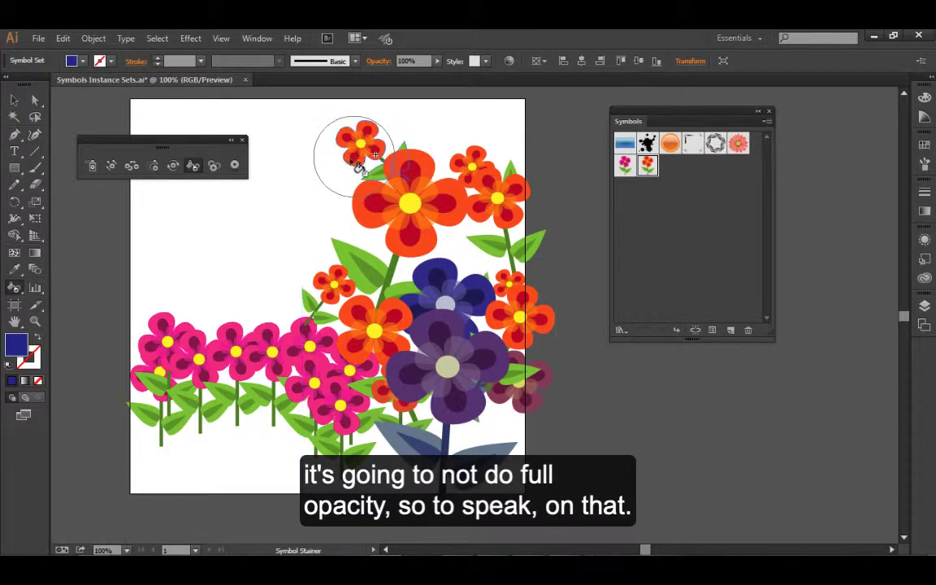
- Stain the small outer flowers at the top and left side of the orange set with dark blue in varied strengths
left_click(359, 153)
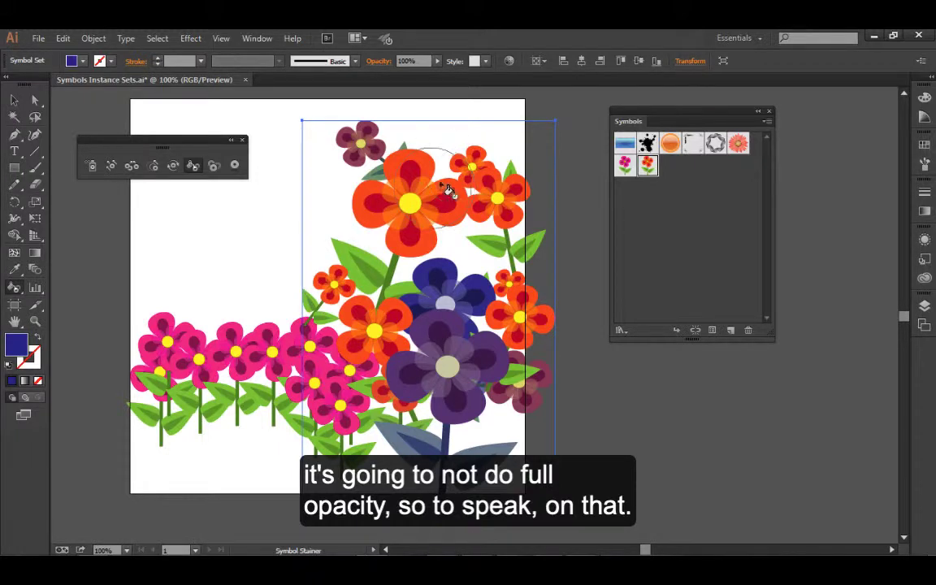
left_click(471, 173)
left_click_drag(471, 173, 473, 174)
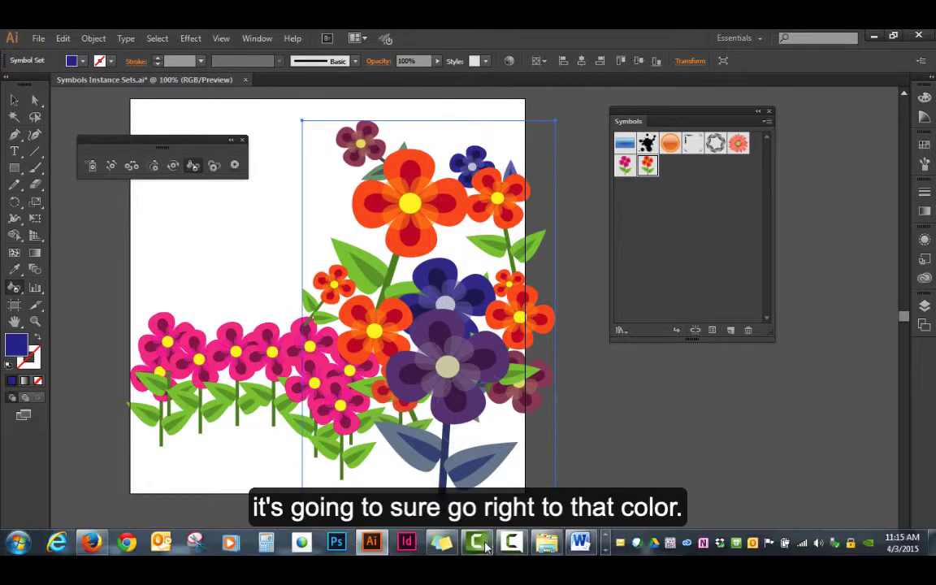
left_click(325, 282)
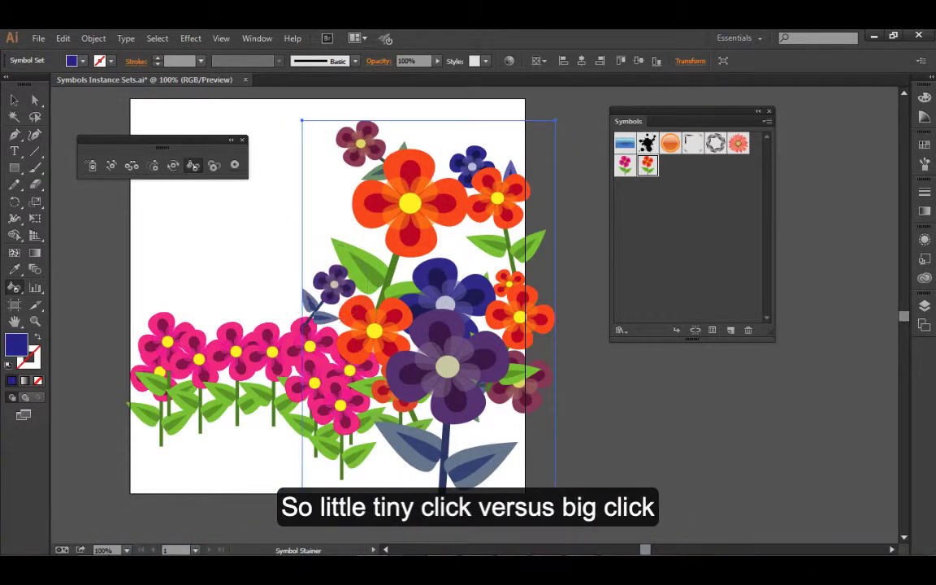
left_click(388, 381)
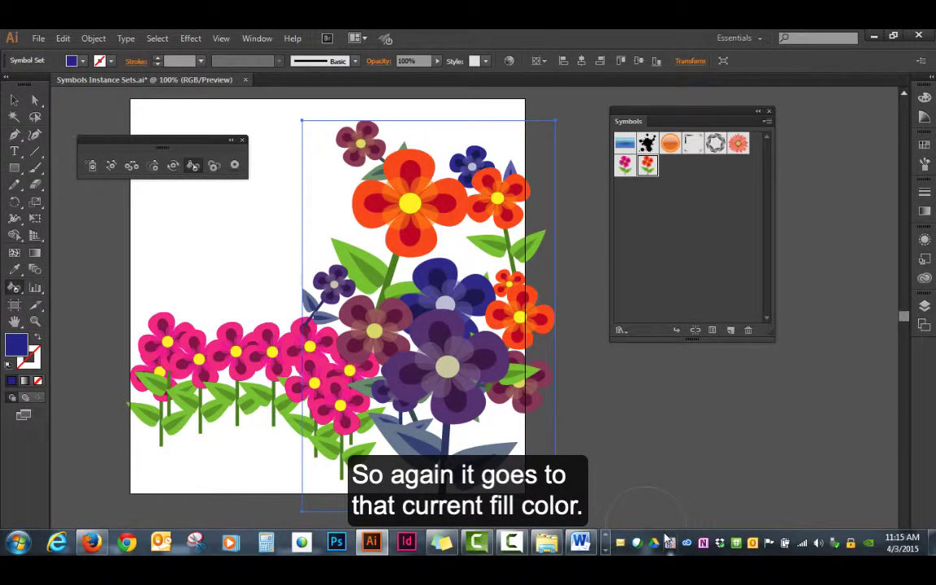
- Fade the large upper orange flower, the central blue flower and the small left purple flower with the Symbol Screener
left_click(214, 167)
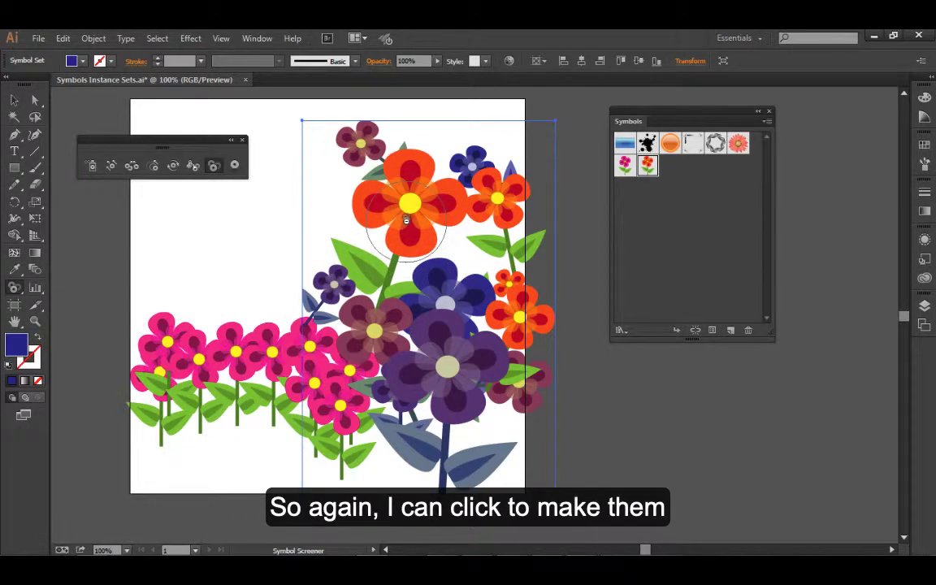
left_click(390, 203)
left_click(443, 291)
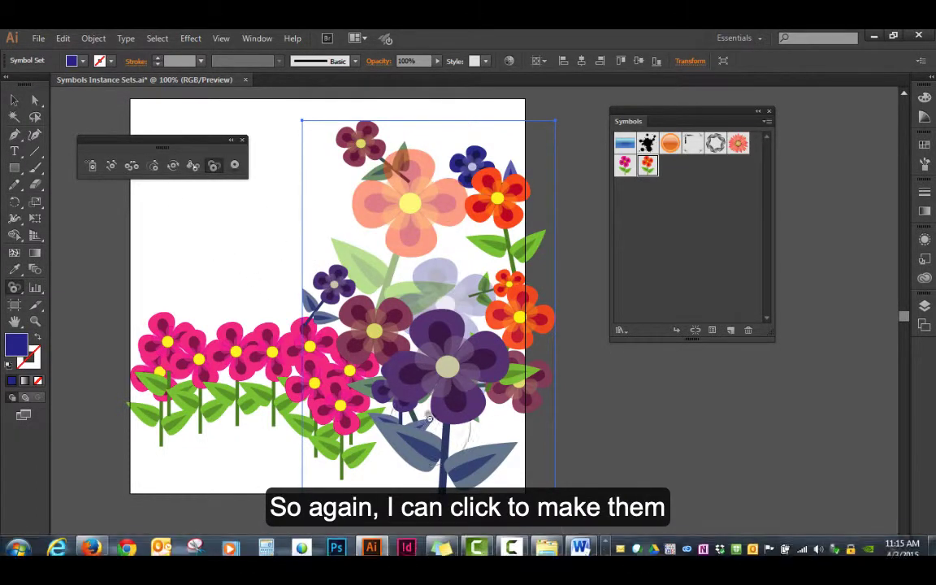
left_click(321, 290)
- Restore the opacity of the small left purple flower by reversing the Symbol Screener
mouse_move(441, 542)
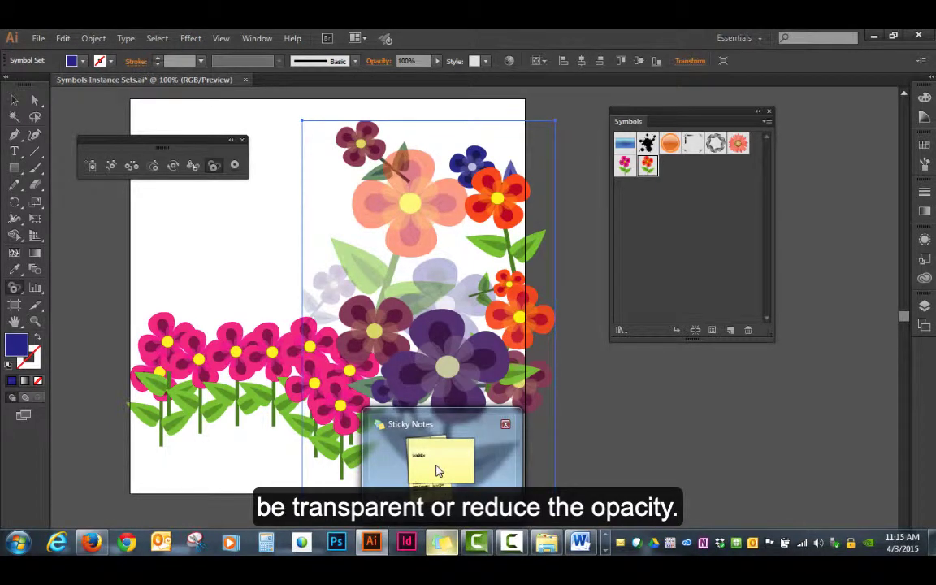
left_click(339, 299, "alt")
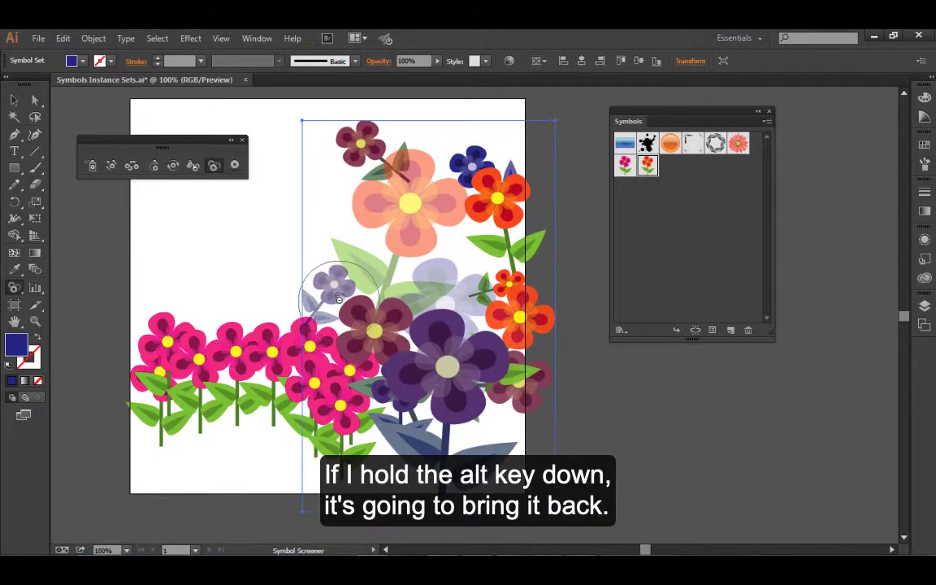
left_click(339, 298, "alt")
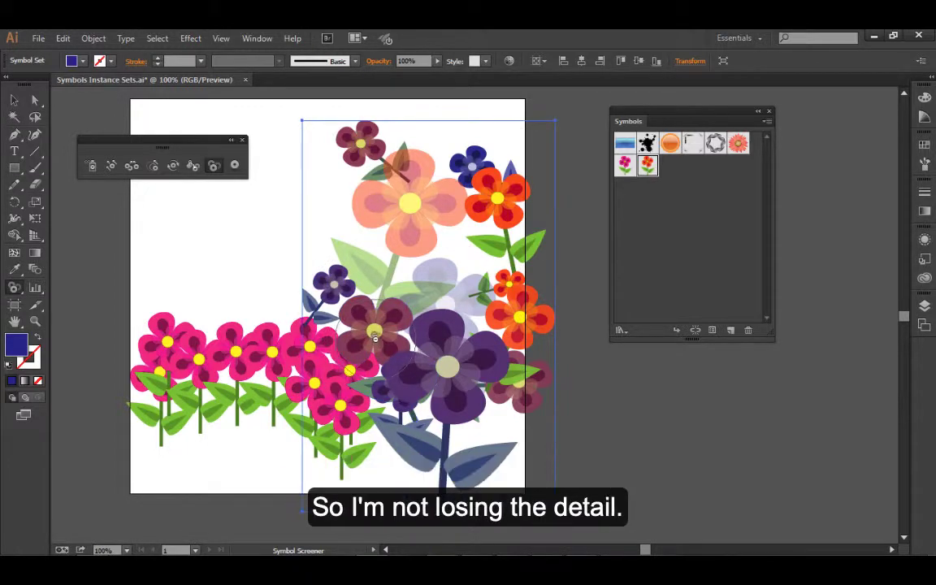
- Fade the left-centre mauve flower and small right orange flower, and bring back the opacity of the larger orange one beside it
left_click(375, 336)
left_click(507, 303)
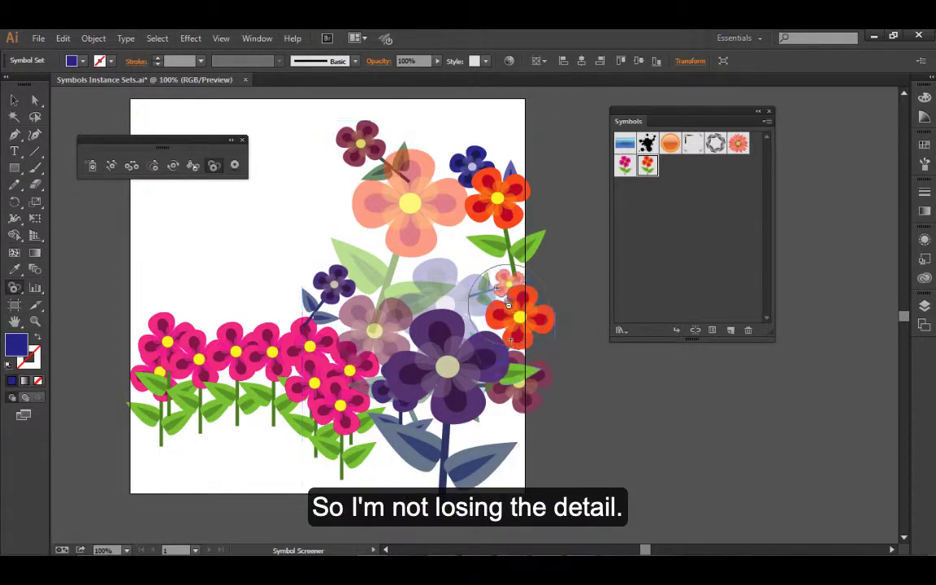
left_click(498, 318)
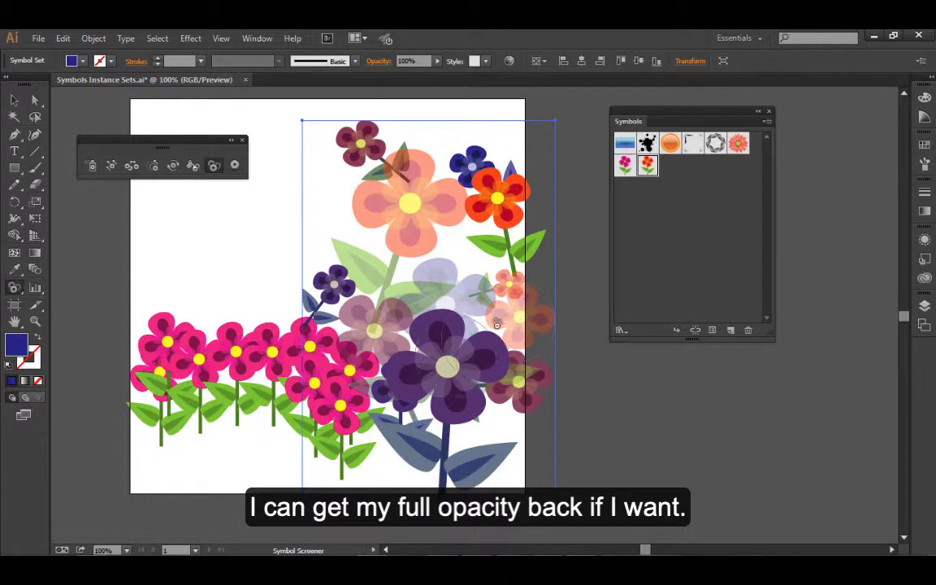
left_click(515, 316, "alt")
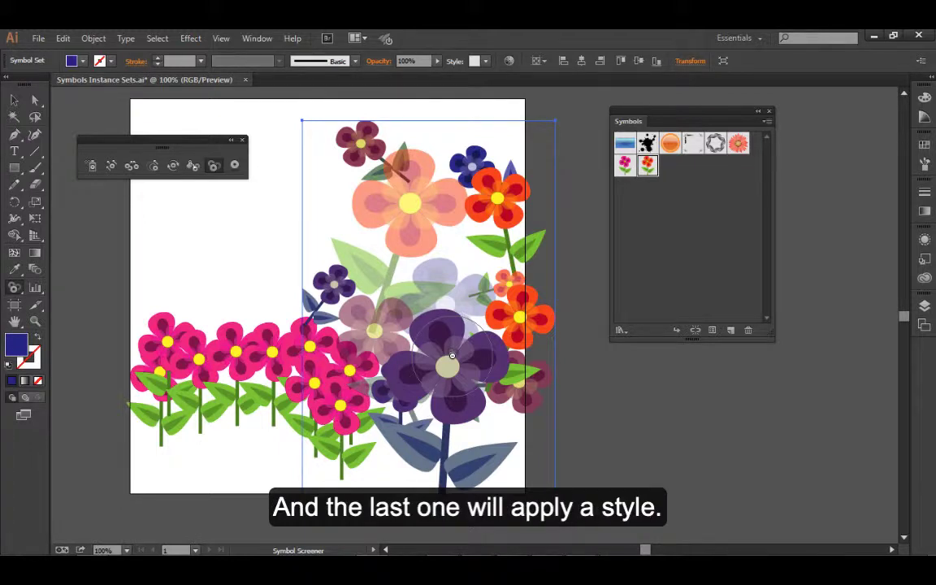
- Activate the Symbol Styler, show the graphic styles and choose the Bevel Soft style
left_click(235, 168)
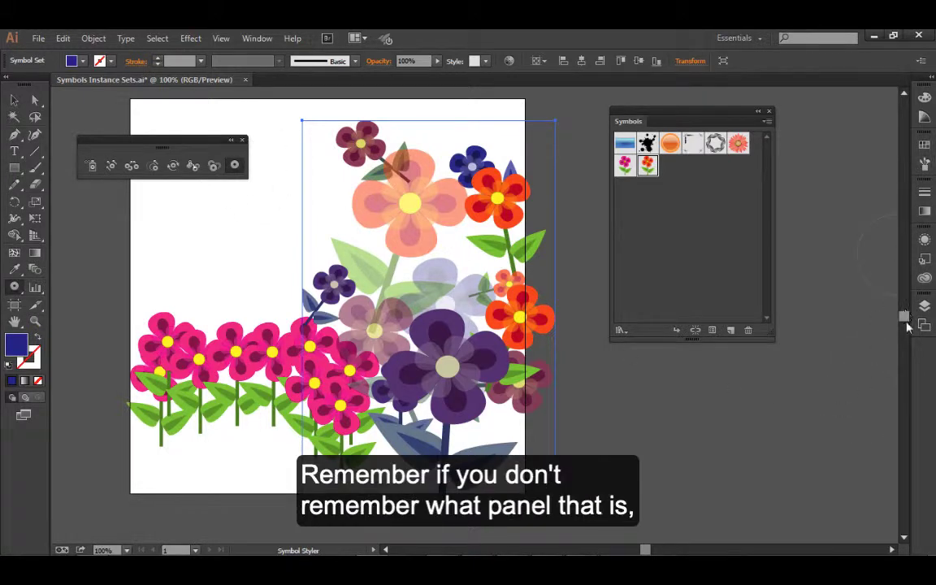
left_click(255, 38)
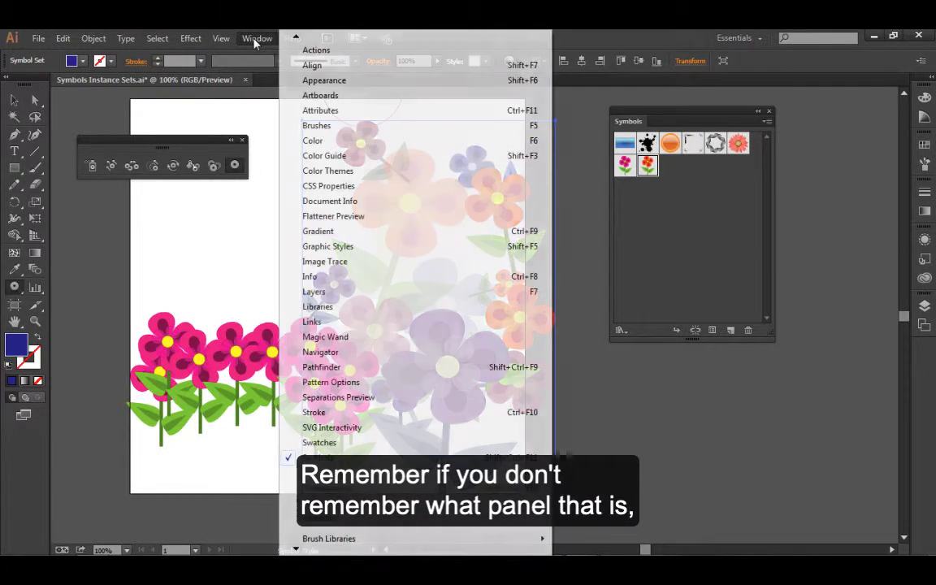
left_click(367, 251)
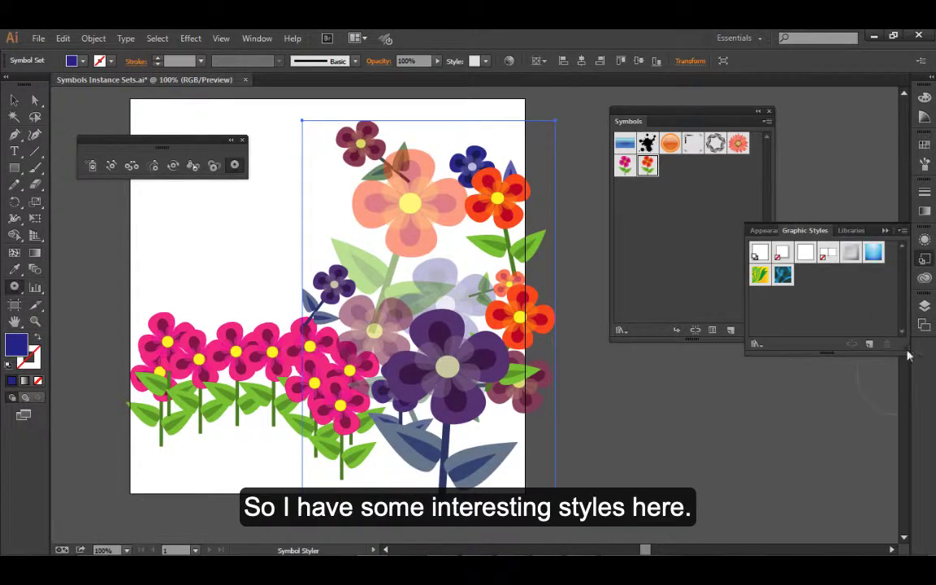
left_click_drag(907, 345, 902, 370)
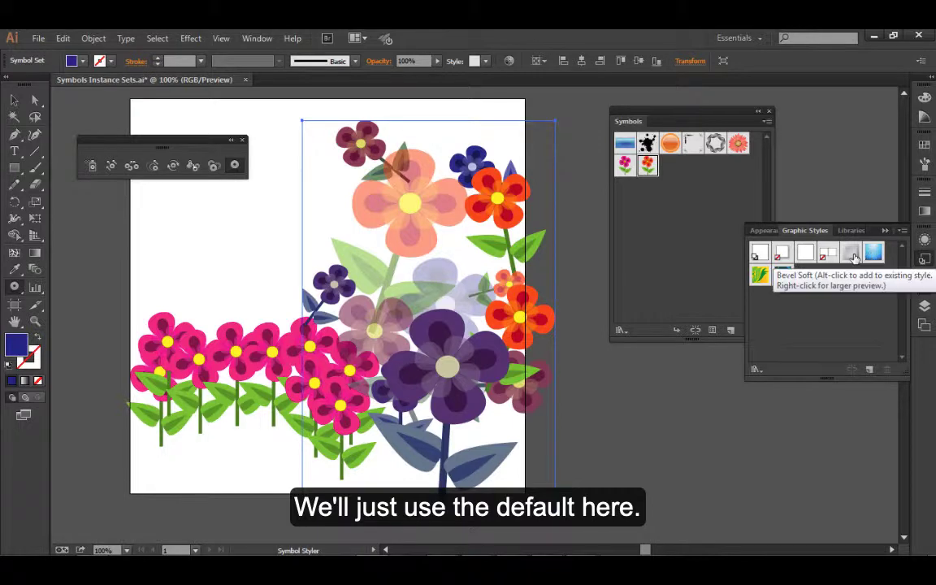
left_click(851, 253)
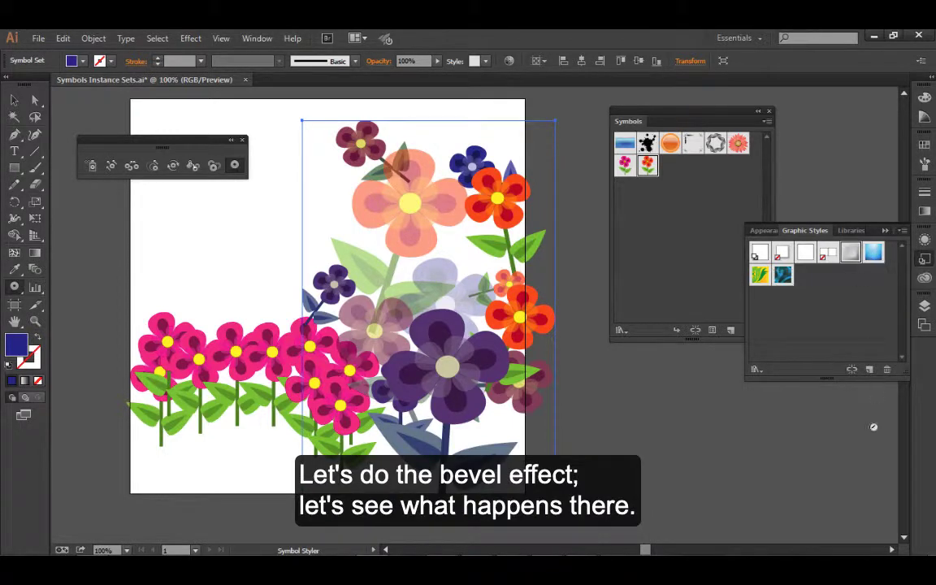
- Apply the Bevel Soft style with the Symbol Styler to the large upper flower and the large front flower
left_click(235, 166)
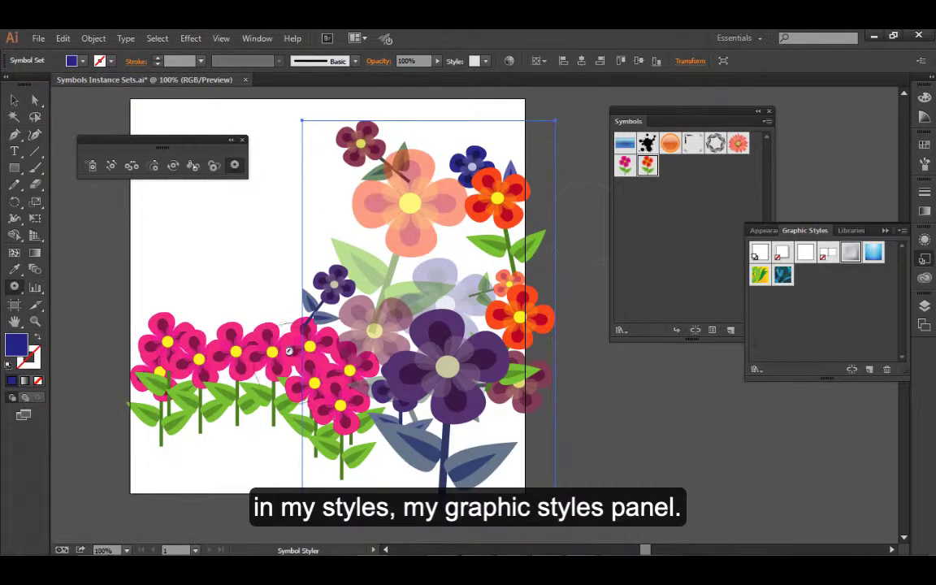
left_click(391, 196)
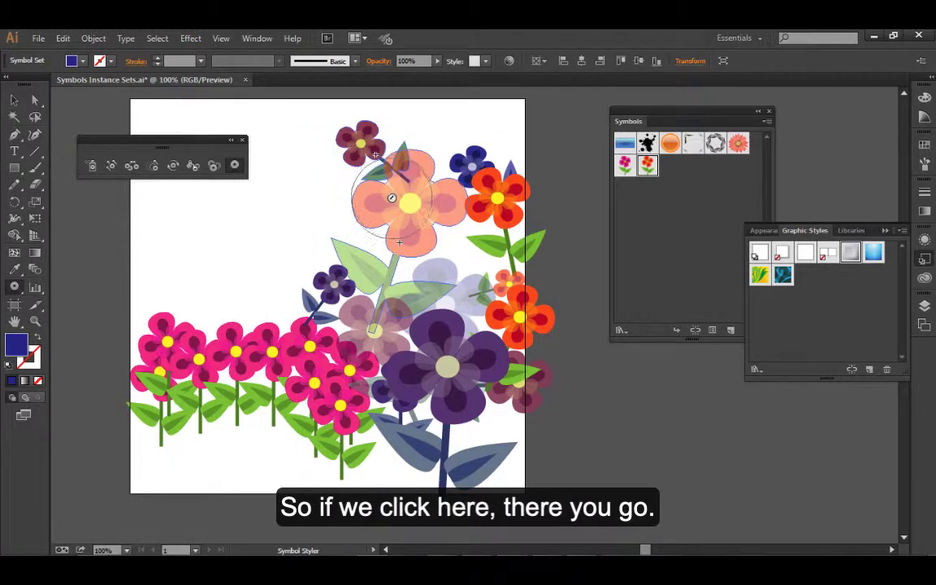
left_click(436, 364)
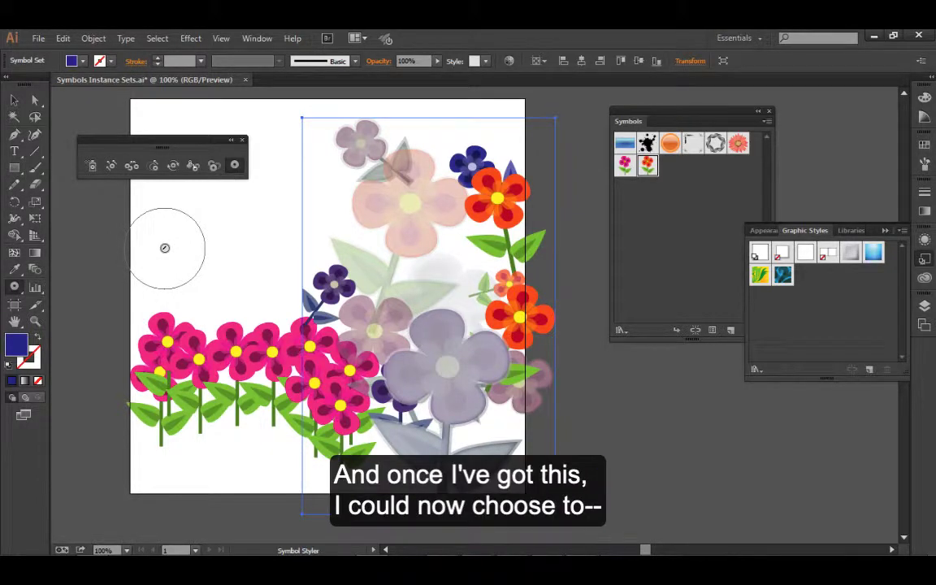
- Expand the selected flower symbol set with both Object and Fill included
left_click(64, 39)
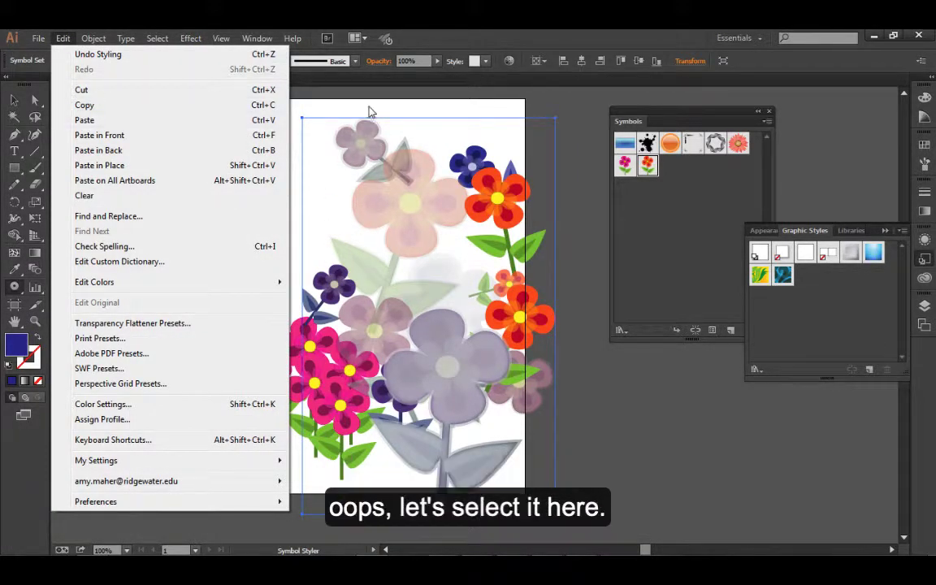
left_click(368, 110)
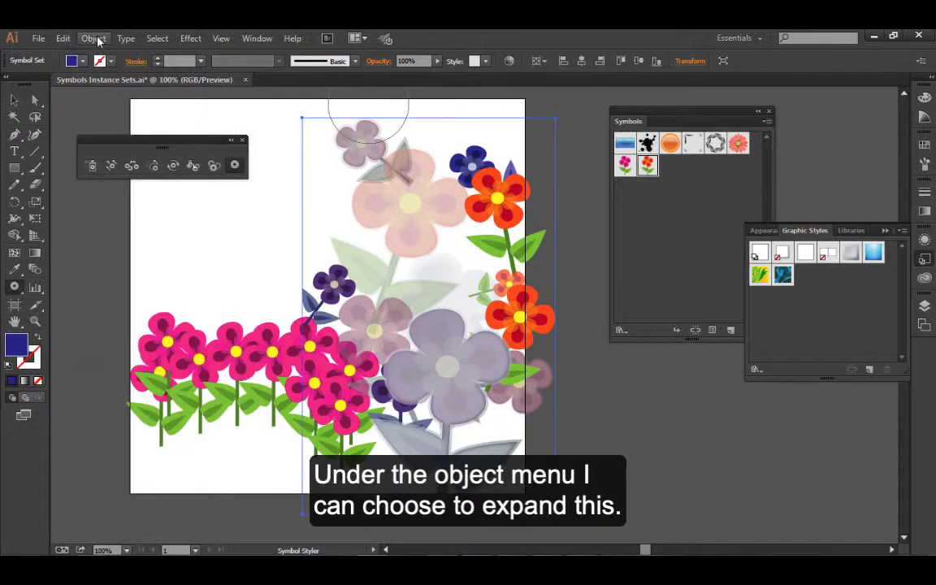
left_click(92, 37)
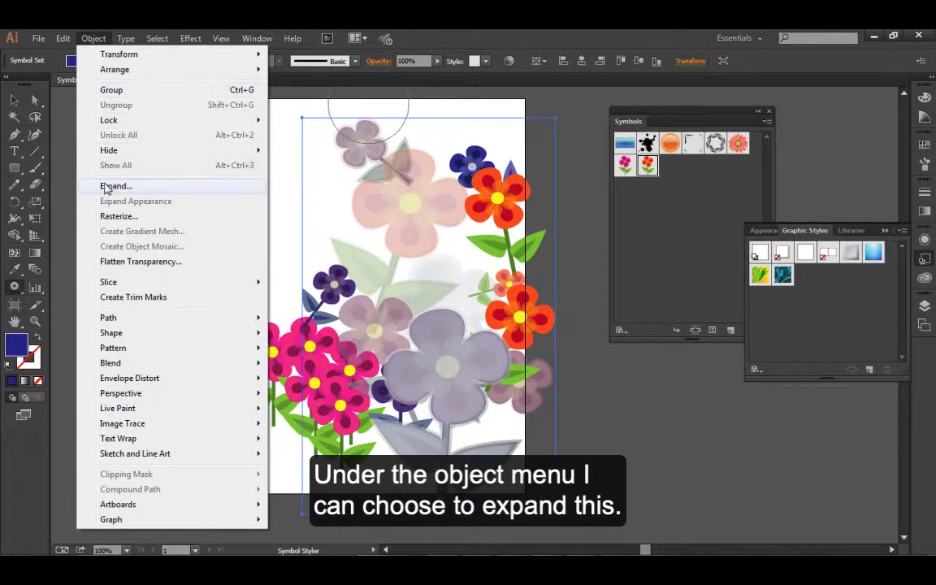
left_click(114, 185)
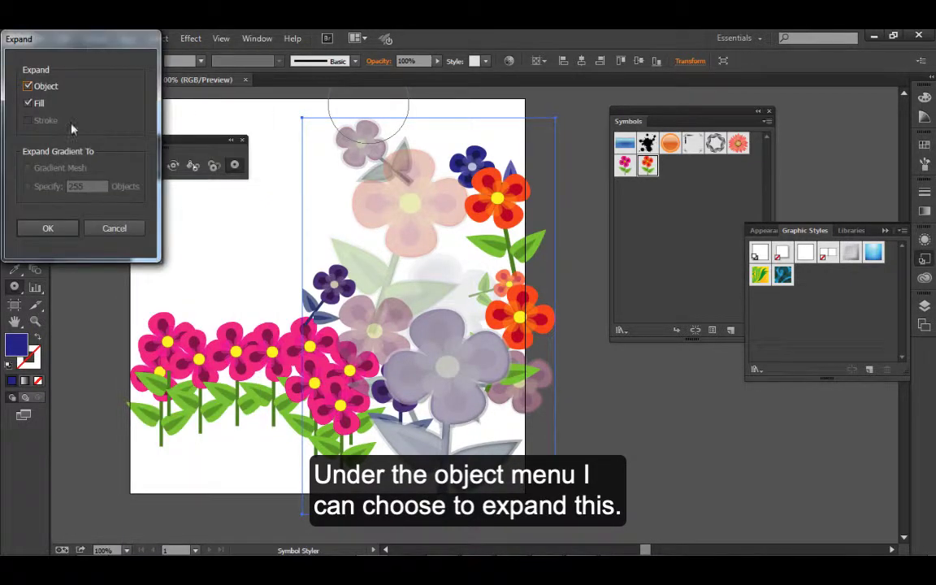
left_click(48, 229)
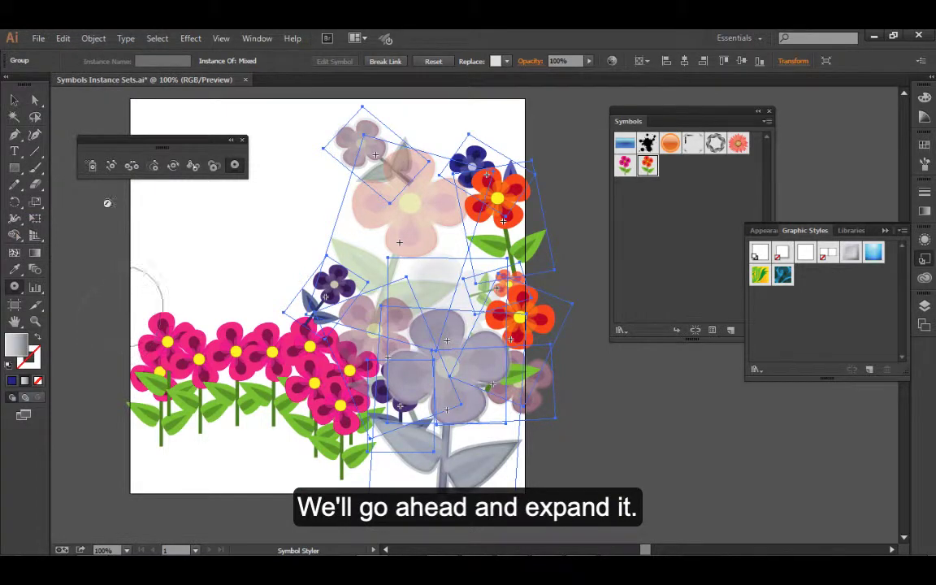
- Ungroup the expanded flowers and clear the selection
left_click(93, 38)
left_click(114, 102)
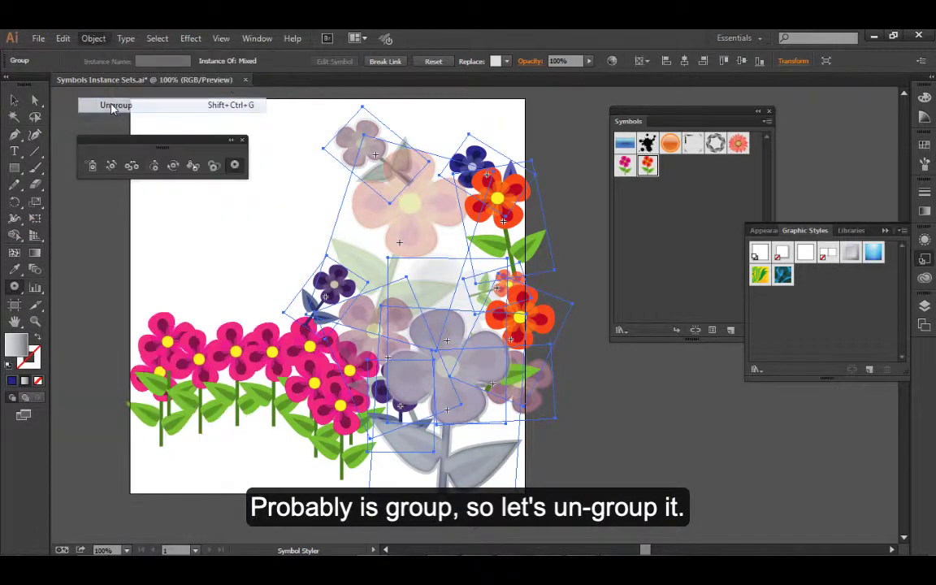
left_click(15, 100)
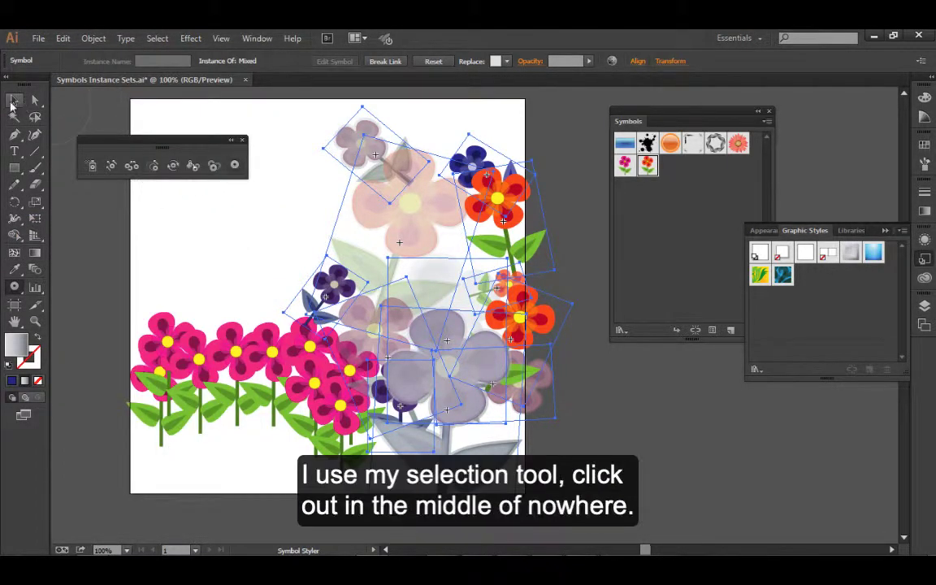
left_click(208, 250)
- Move the small upper-left, large pale and upper-right orange flowers individually, and rotate the small dark blue flower upright
left_click(361, 152)
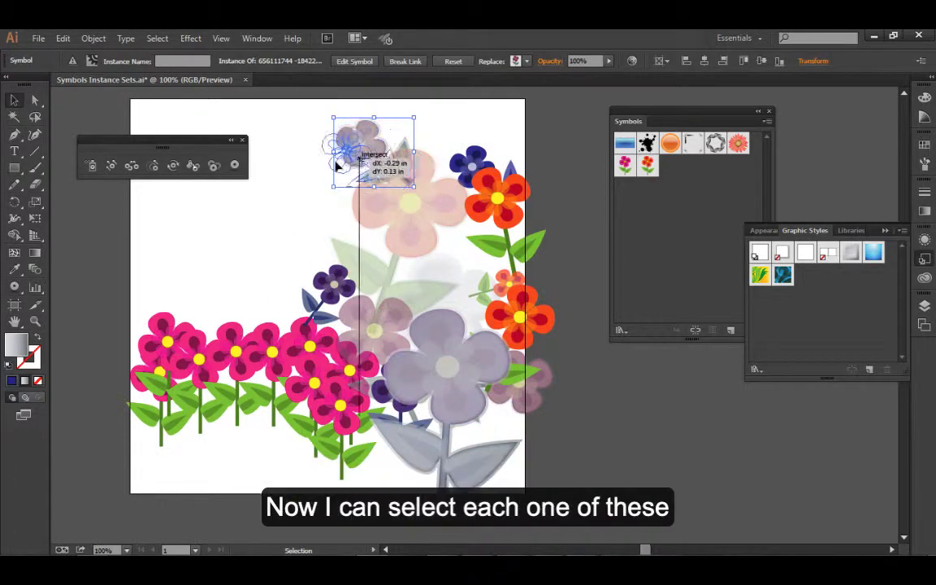
left_click(413, 213, "shift")
left_click_drag(413, 213, 417, 167)
left_click_drag(498, 195, 536, 199)
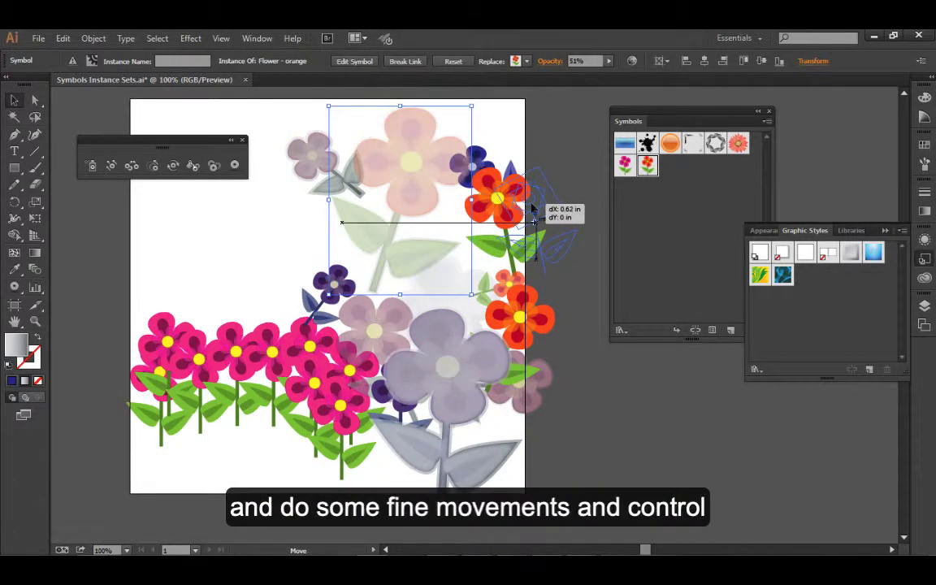
left_click_drag(480, 226, 390, 241)
left_click(477, 167)
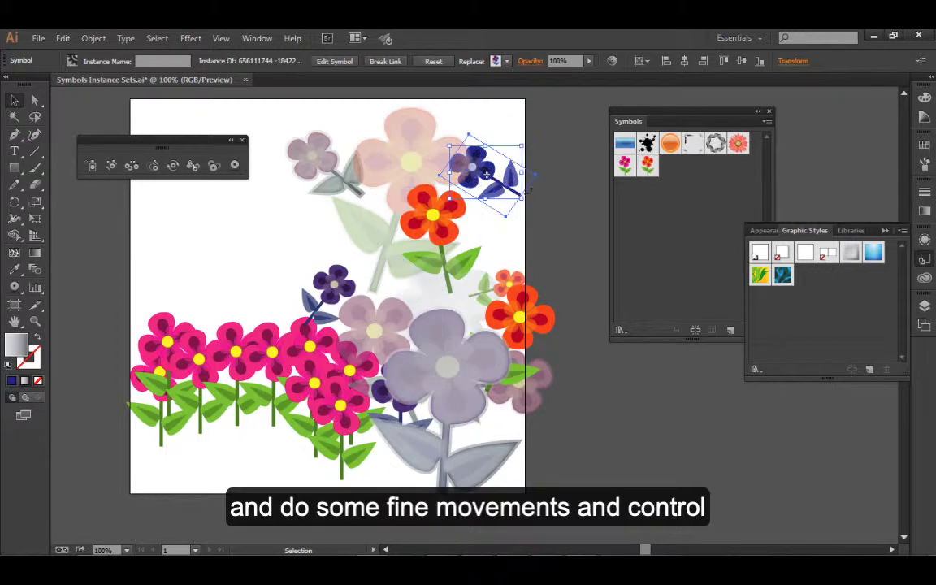
mouse_move(524, 210)
left_mouse_down()
mouse_move(522, 200)
mouse_move(489, 214)
mouse_move(476, 230)
mouse_move(529, 208)
left_mouse_up()
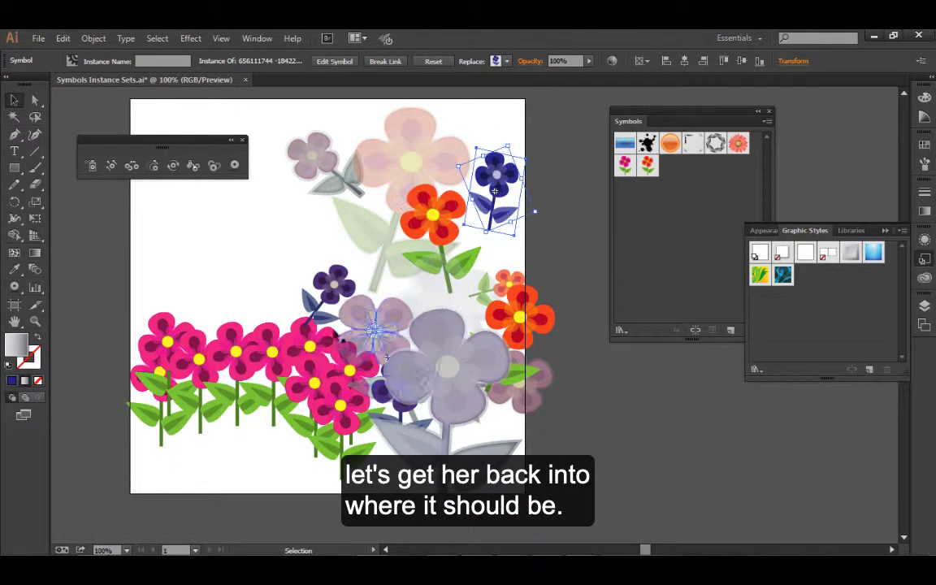
- Shift the small purple, left-centre mauve, large grey front and small right orange flowers upward one by one
left_click_drag(338, 296, 339, 238)
left_click_drag(366, 324, 362, 299)
left_click_drag(449, 359, 456, 333)
left_click_drag(513, 279, 512, 254)
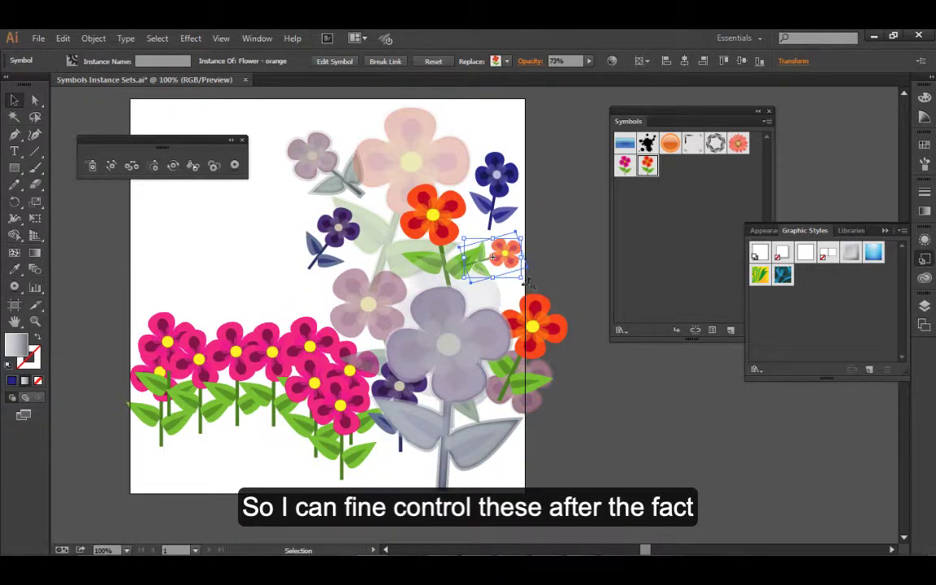
- Rotate the small right orange flower, turn the lower-right mauve flower upright below the larger orange one, and deselect everything
left_click(471, 252)
left_click_drag(518, 284, 543, 390)
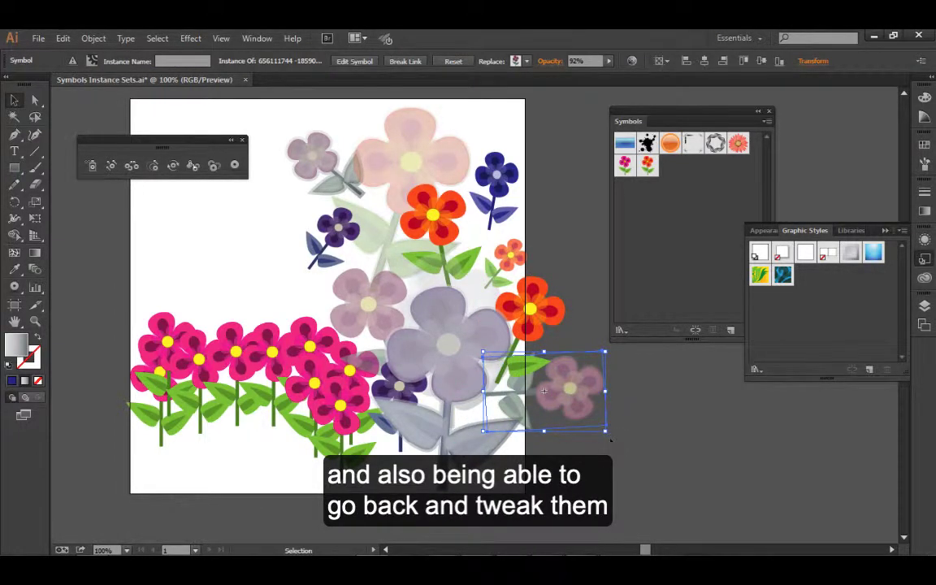
left_click_drag(609, 440, 599, 342)
left_click_drag(564, 395, 546, 431)
key("ctrl+shift+a")
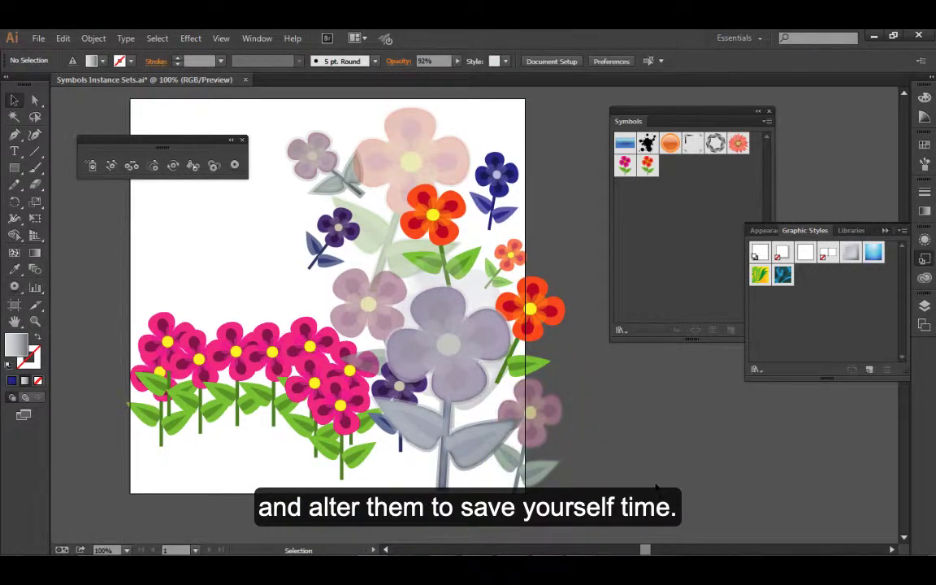